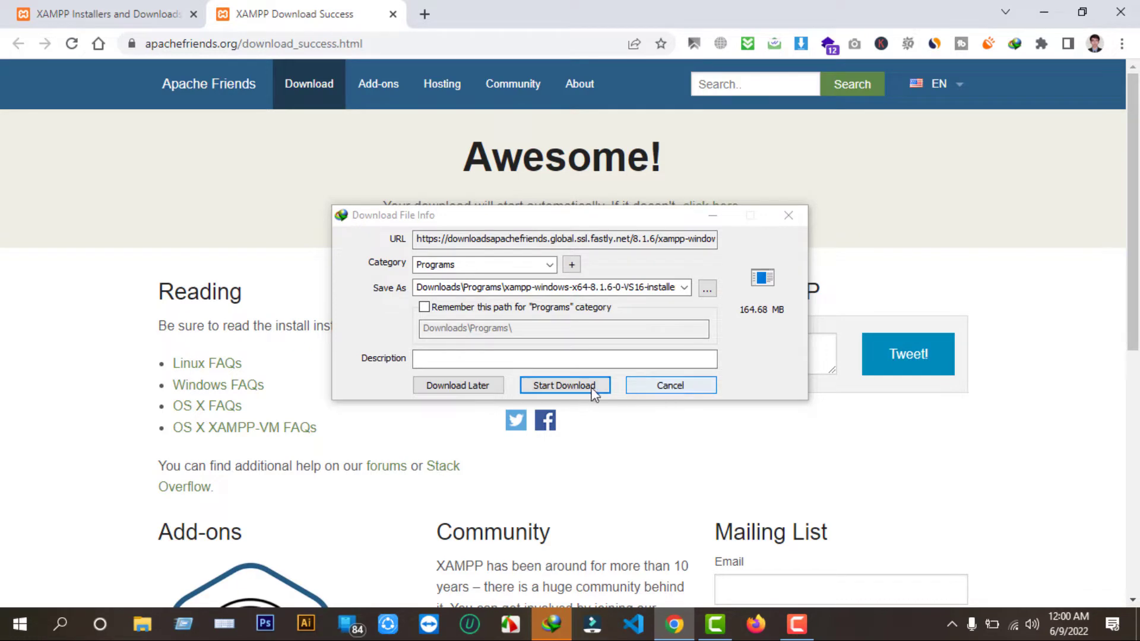
Cancel the extra Download File Info prompt for the XAMPP 8.1.6 download and minimize Chrome.
{"action": "left_click", "coordinate": [670, 386]}
{"action": "scroll", "coordinate": [626, 407], "scroll_direction": "down", "scroll_amount": 6}
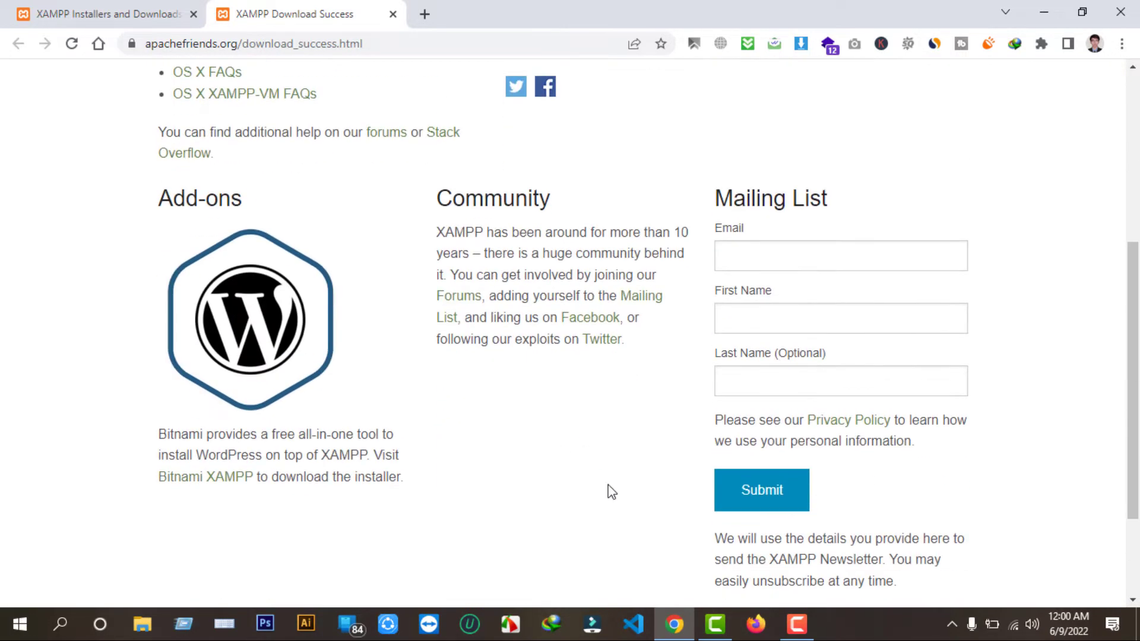
{"action": "scroll", "coordinate": [611, 491], "scroll_direction": "up", "scroll_amount": 3}
{"action": "scroll", "coordinate": [497, 527], "scroll_direction": "up", "scroll_amount": 3}
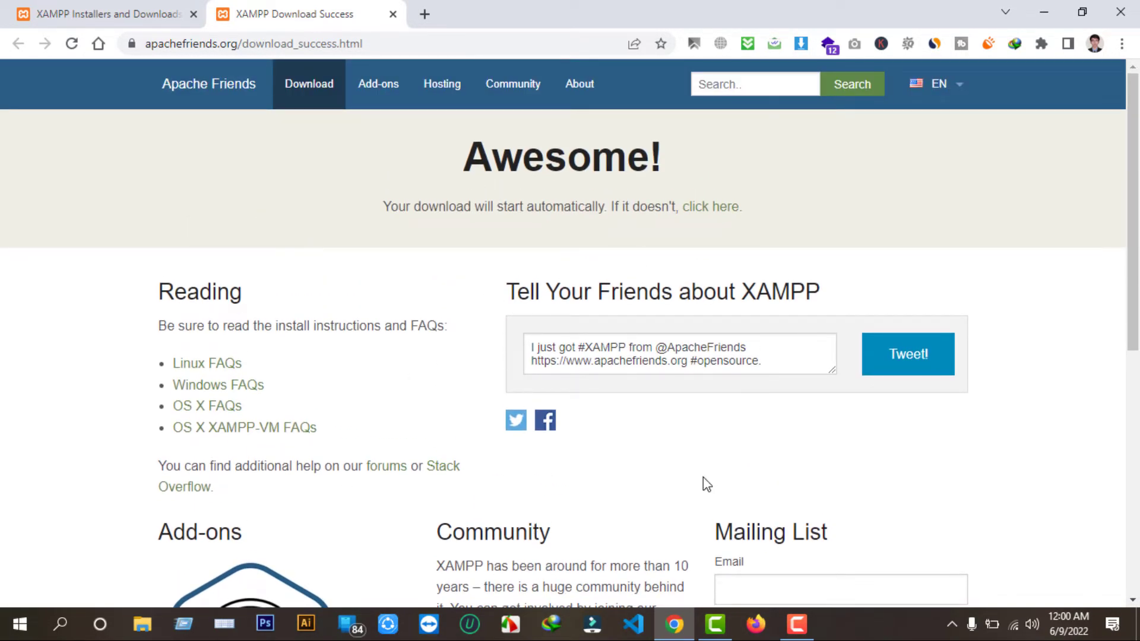
{"action": "left_click", "coordinate": [1047, 13]}
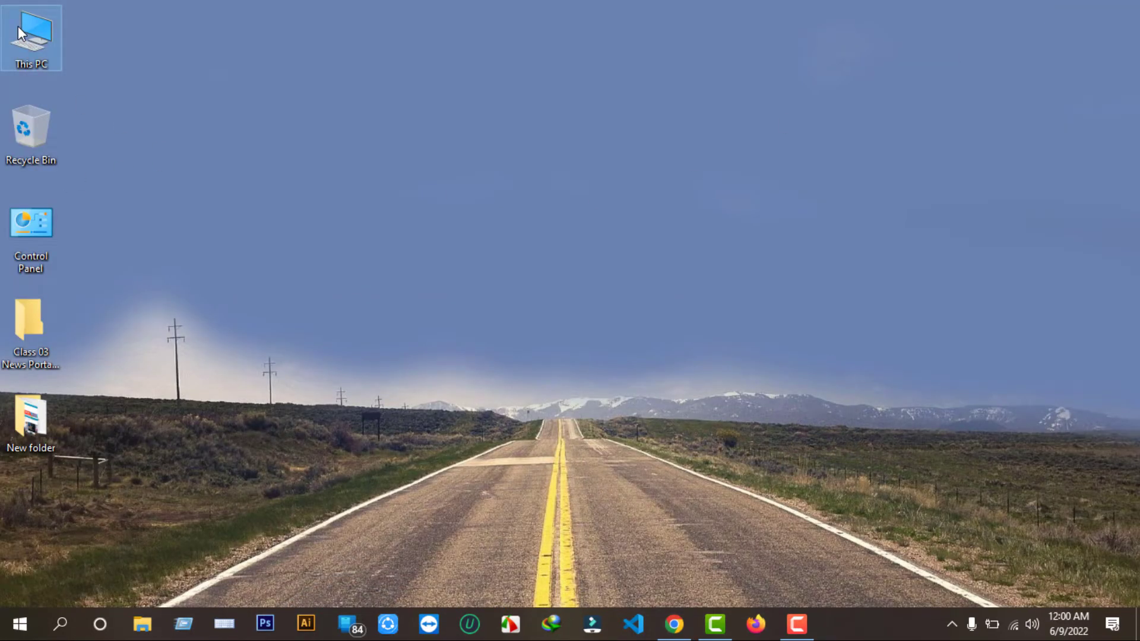
Find xampp-windows-x64-7.4.29-1-VC15-installer.exe in Downloads > Programs and bring up its run option.
{"action": "double_click", "coordinate": [21, 33]}
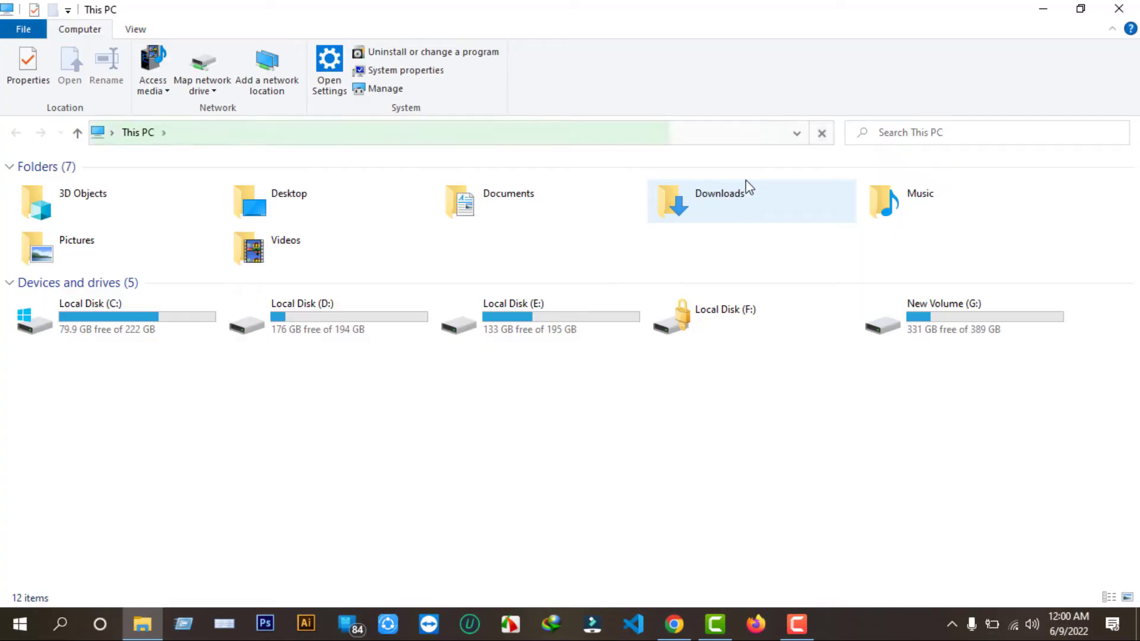
{"action": "left_click", "coordinate": [749, 199]}
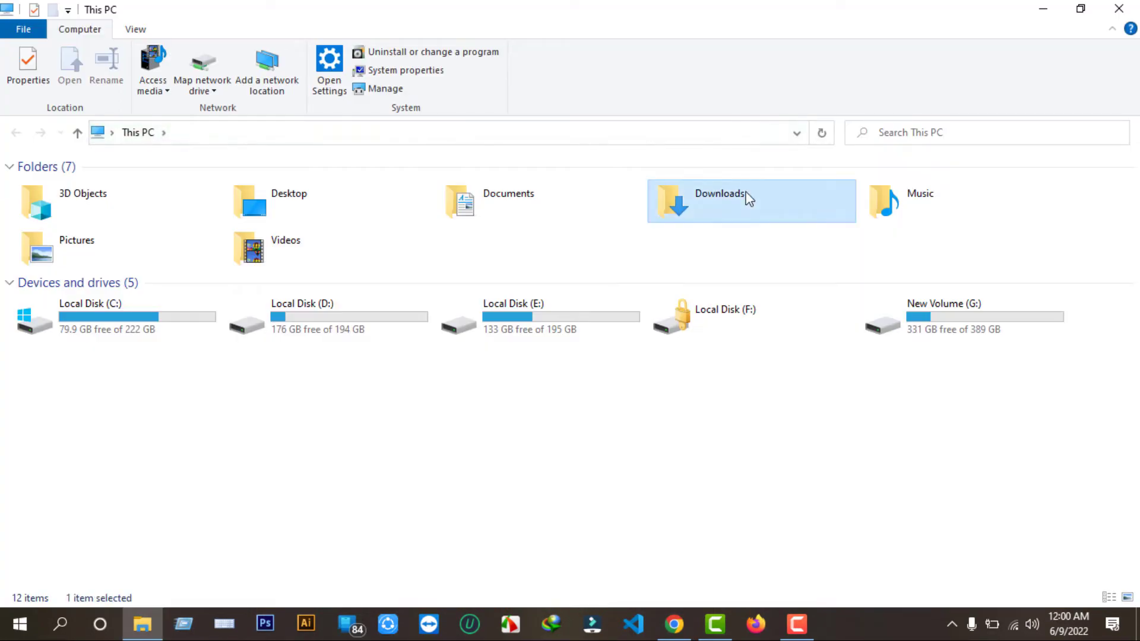
{"action": "double_click", "coordinate": [749, 199]}
{"action": "double_click", "coordinate": [279, 258]}
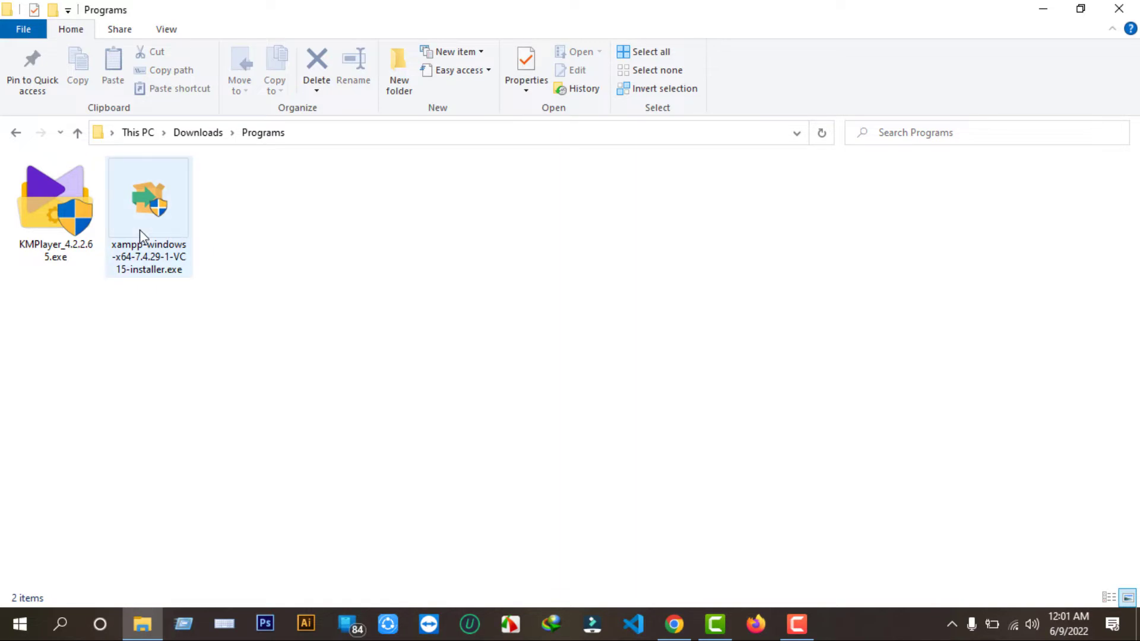
{"action": "left_click", "coordinate": [153, 240]}
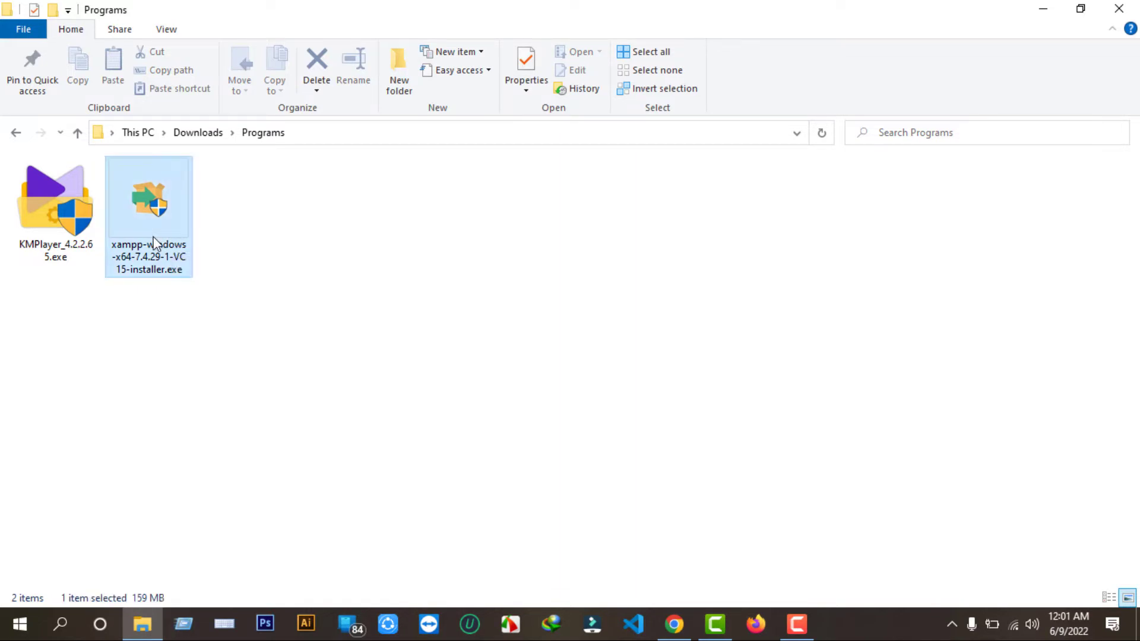
{"action": "right_click", "coordinate": [153, 240]}
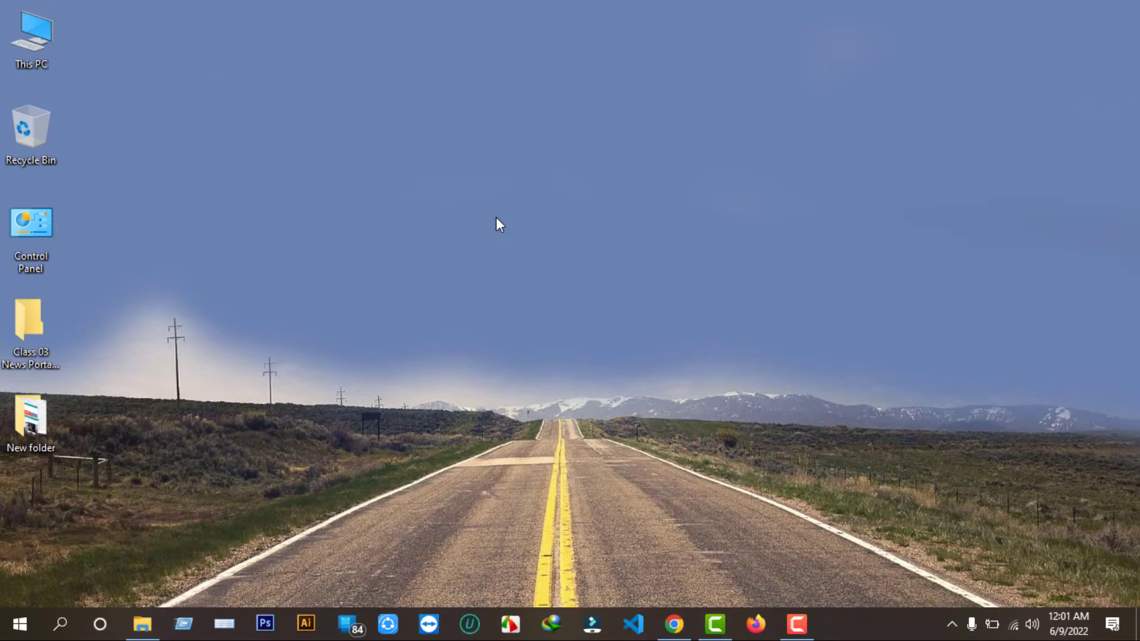
Dismiss the UAC warning and accept the default XAMPP components.
{"action": "left_click", "coordinate": [574, 333]}
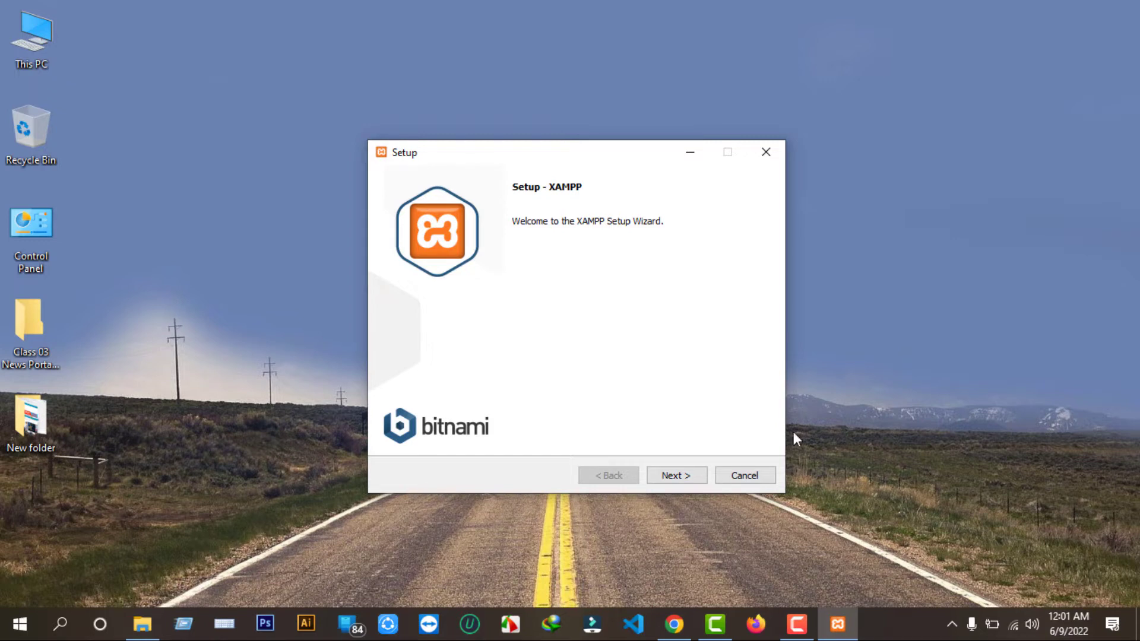
{"action": "left_click", "coordinate": [680, 476]}
{"action": "left_click", "coordinate": [671, 482]}
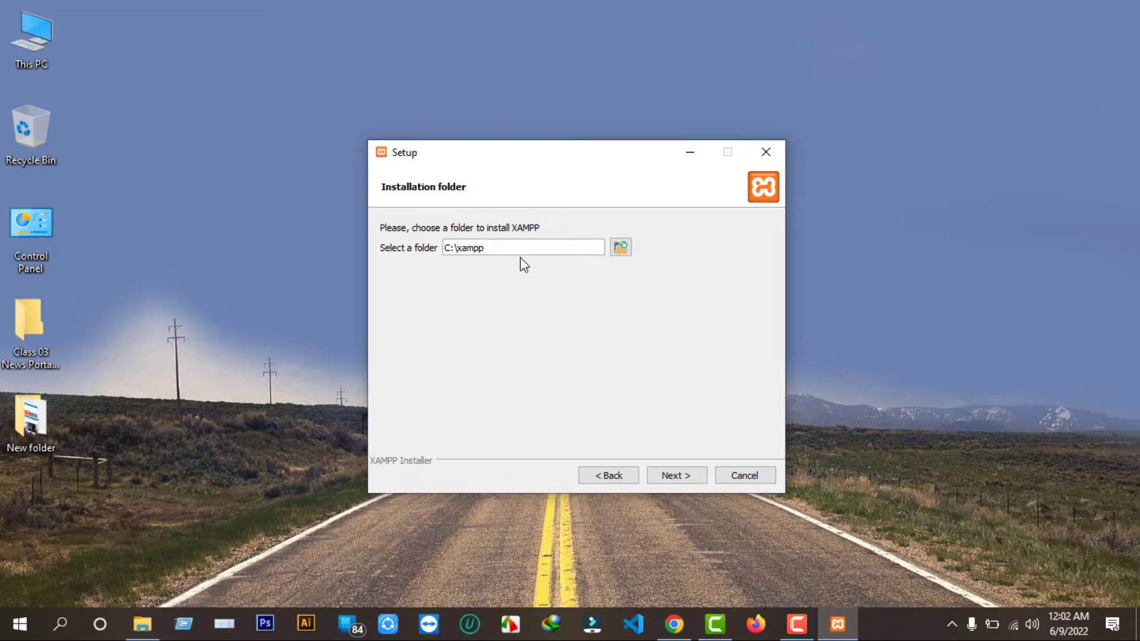
Keep C:\xampp as the install folder and English as the language, then begin installing.
{"action": "left_click", "coordinate": [620, 247]}
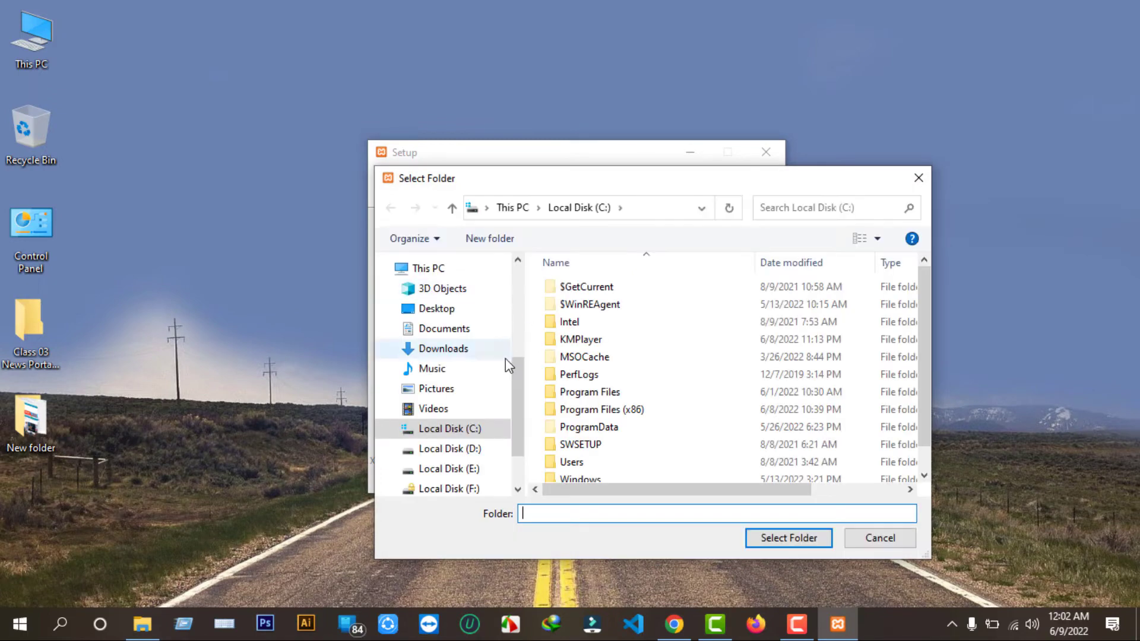
{"action": "left_click", "coordinate": [918, 179]}
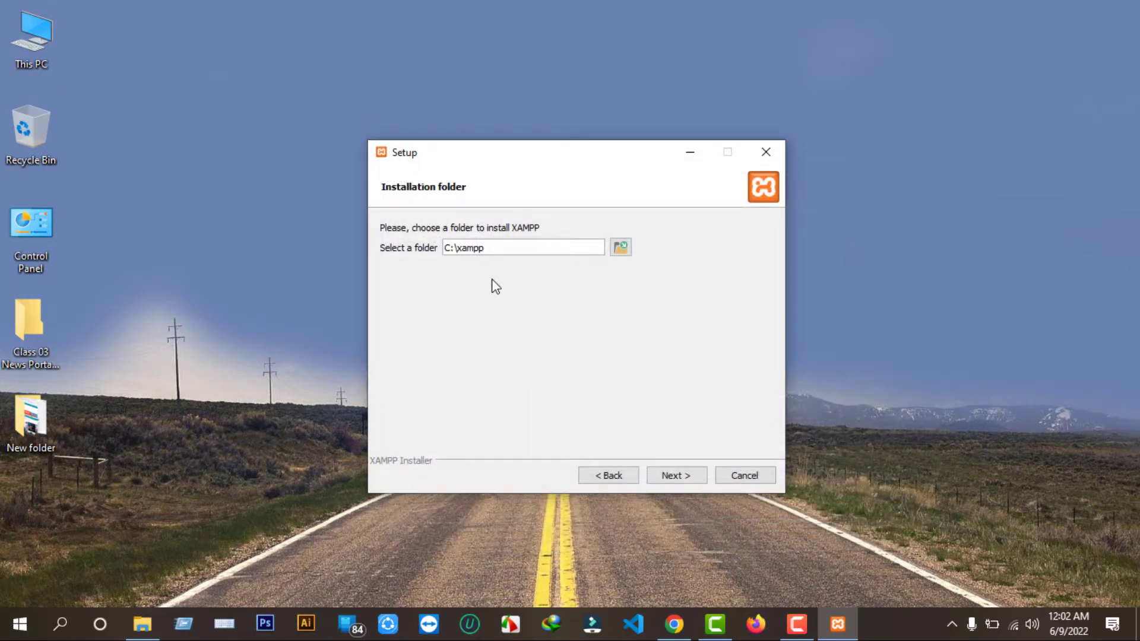
{"action": "left_click", "coordinate": [675, 476]}
{"action": "left_click", "coordinate": [674, 475]}
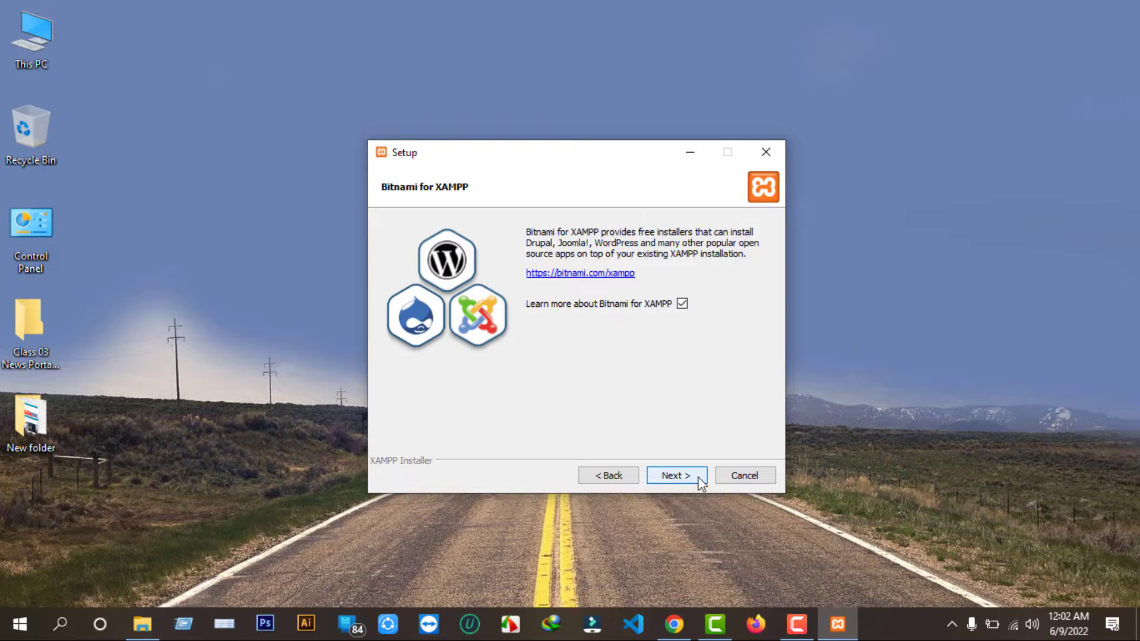
{"action": "left_click", "coordinate": [676, 476]}
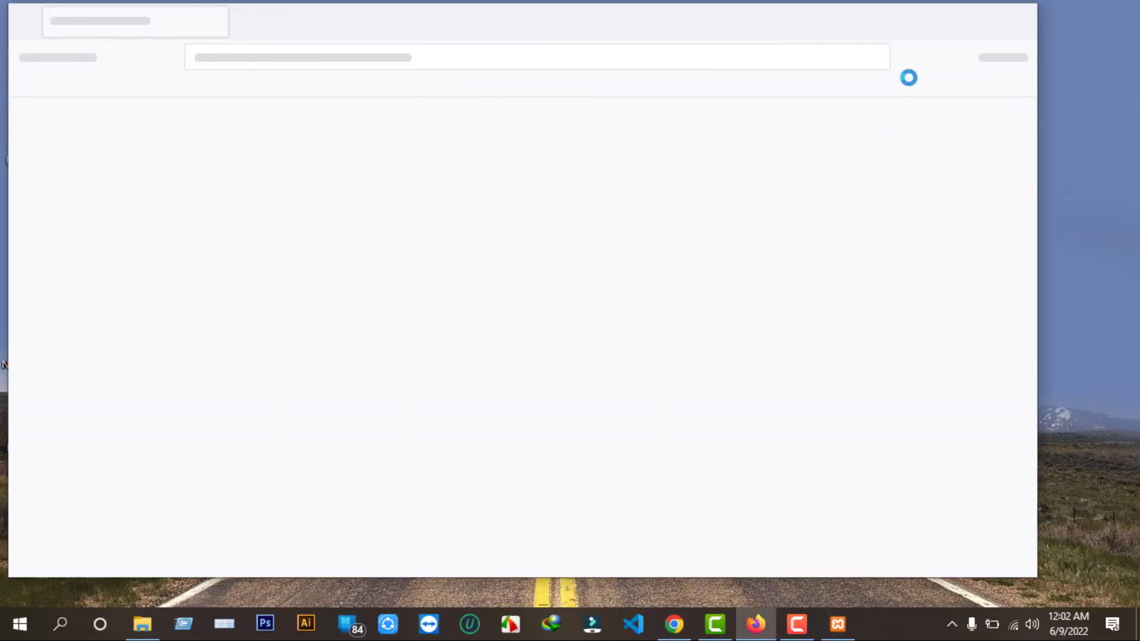
Allow Apache HTTP Server through the firewall and finish setup, launching XAMPP Control Panel v3.3.0.
{"action": "left_click", "coordinate": [941, 22]}
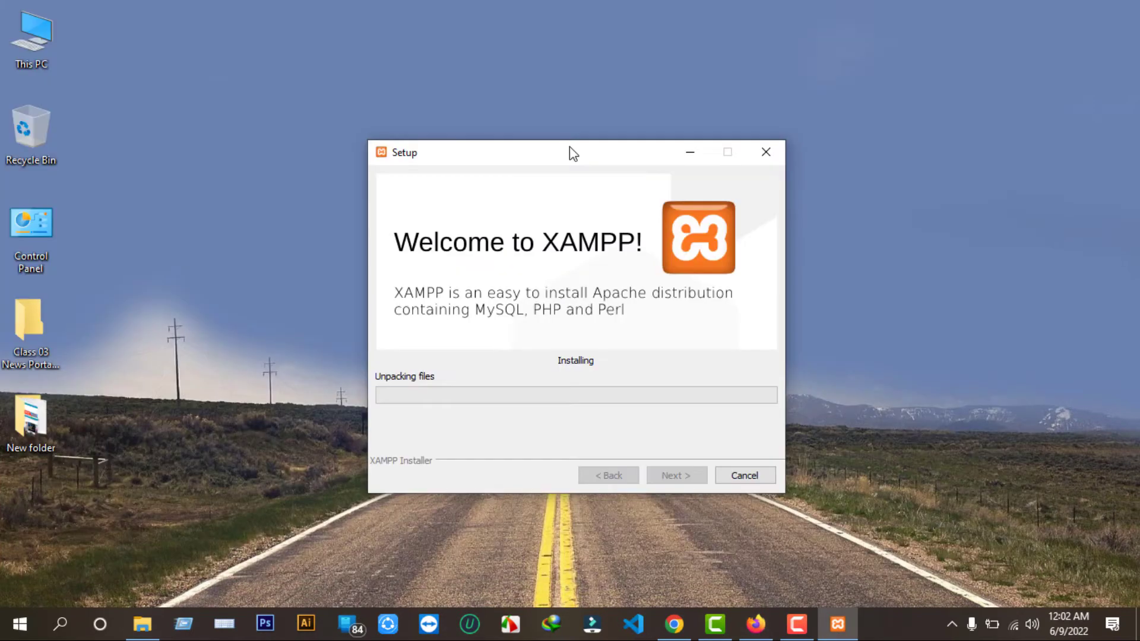
{"action": "left_click_drag", "start_coordinate": [549, 152], "coordinate": [531, 84]}
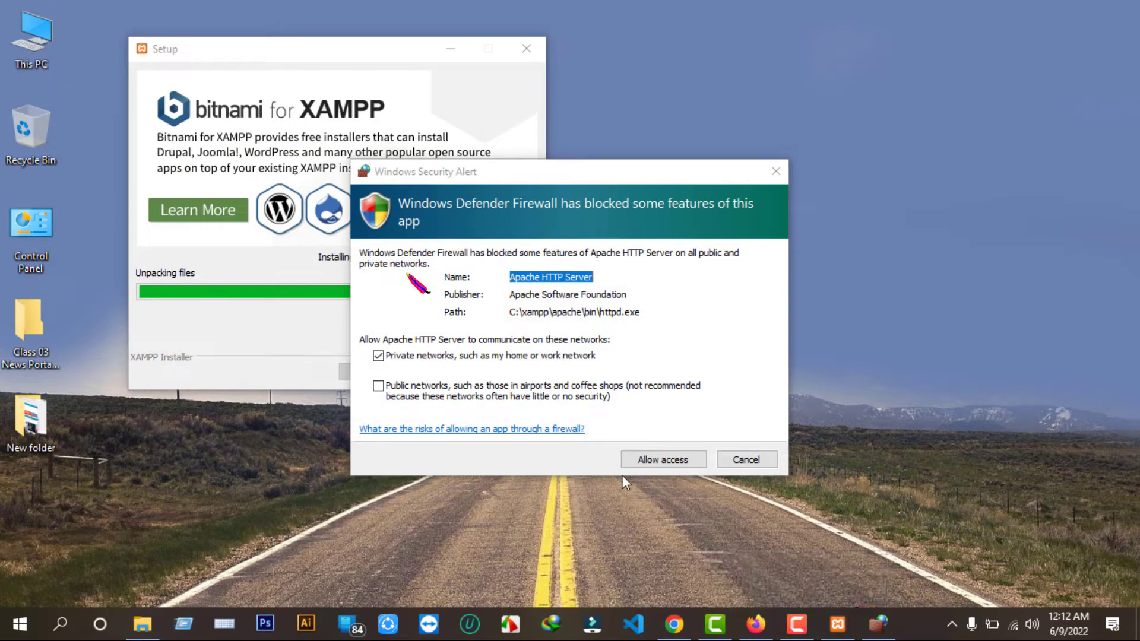
{"action": "left_click", "coordinate": [663, 462]}
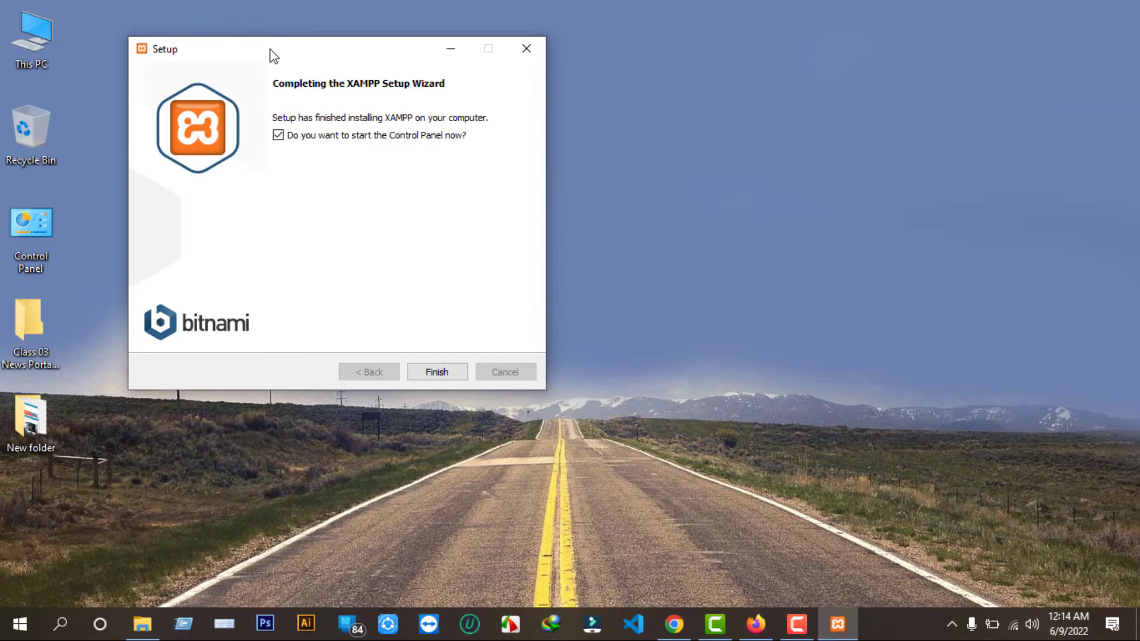
{"action": "left_click_drag", "start_coordinate": [269, 51], "coordinate": [493, 112]}
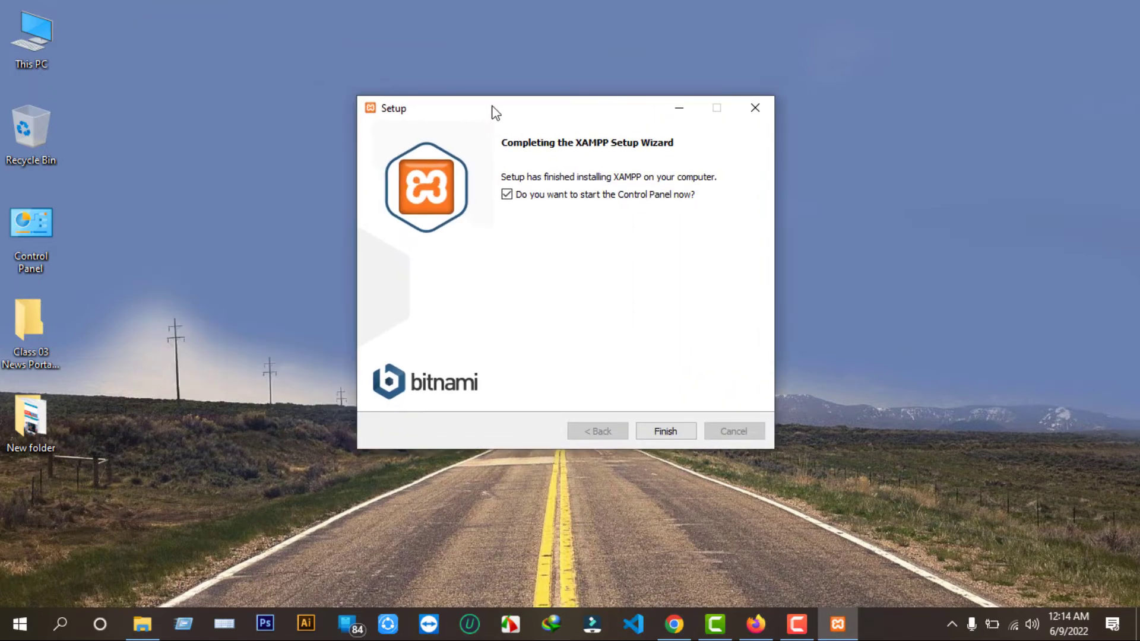
{"action": "left_click", "coordinate": [675, 432]}
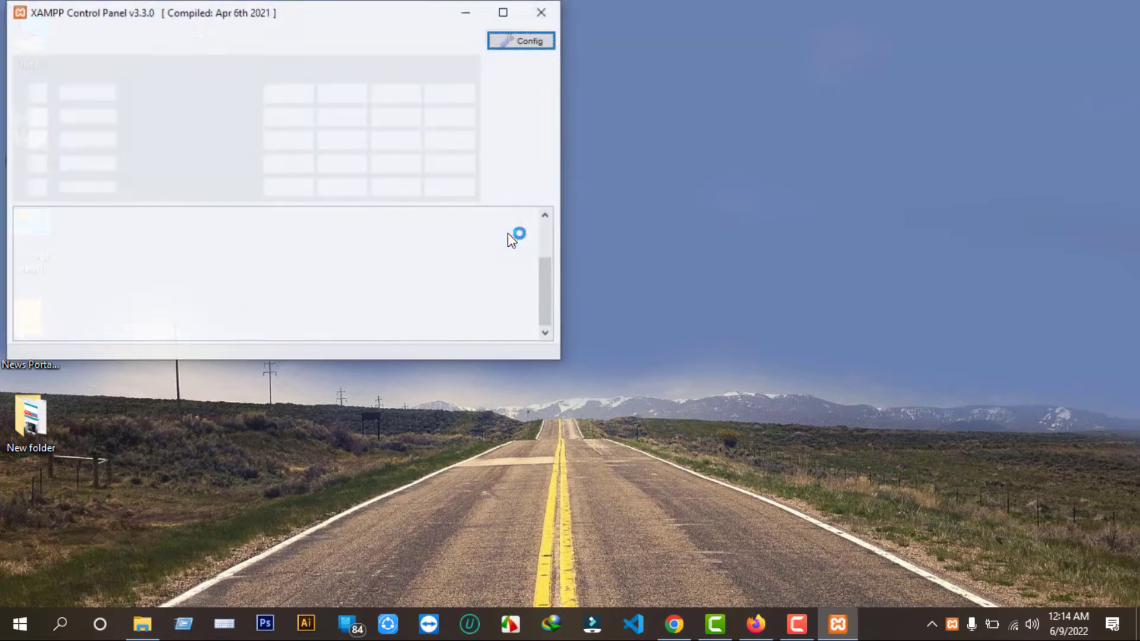
{"action": "left_click", "coordinate": [466, 11]}
Load localhost in a new Chrome tab, which returns ERR_CONNECTION_REFUSED.
{"action": "mouse_move", "coordinate": [782, 634]}
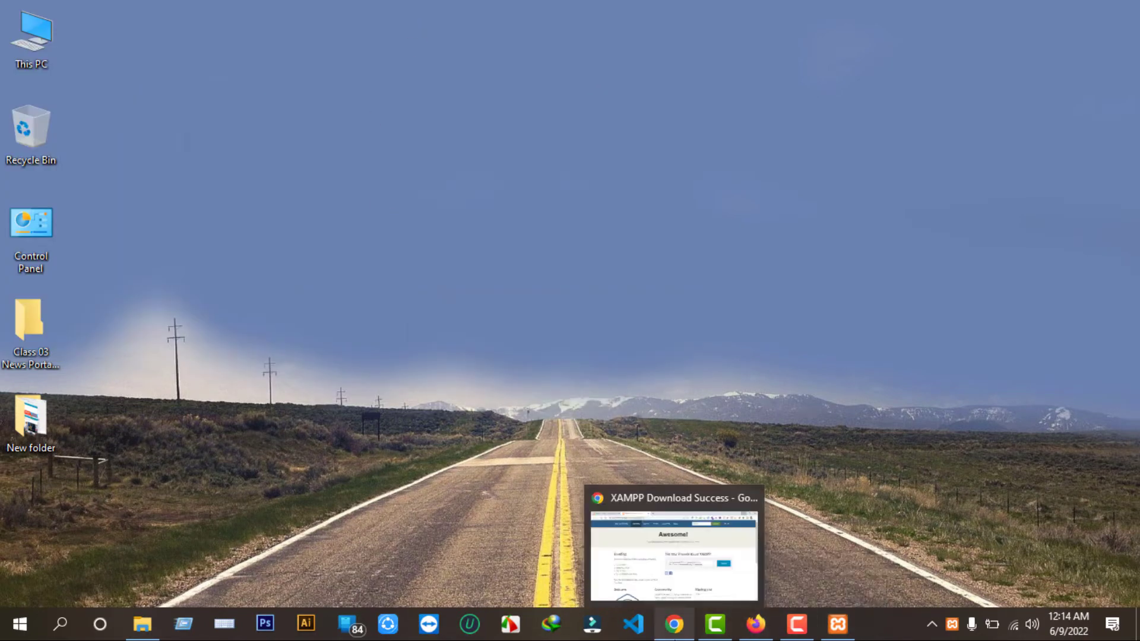
{"action": "left_click", "coordinate": [673, 624]}
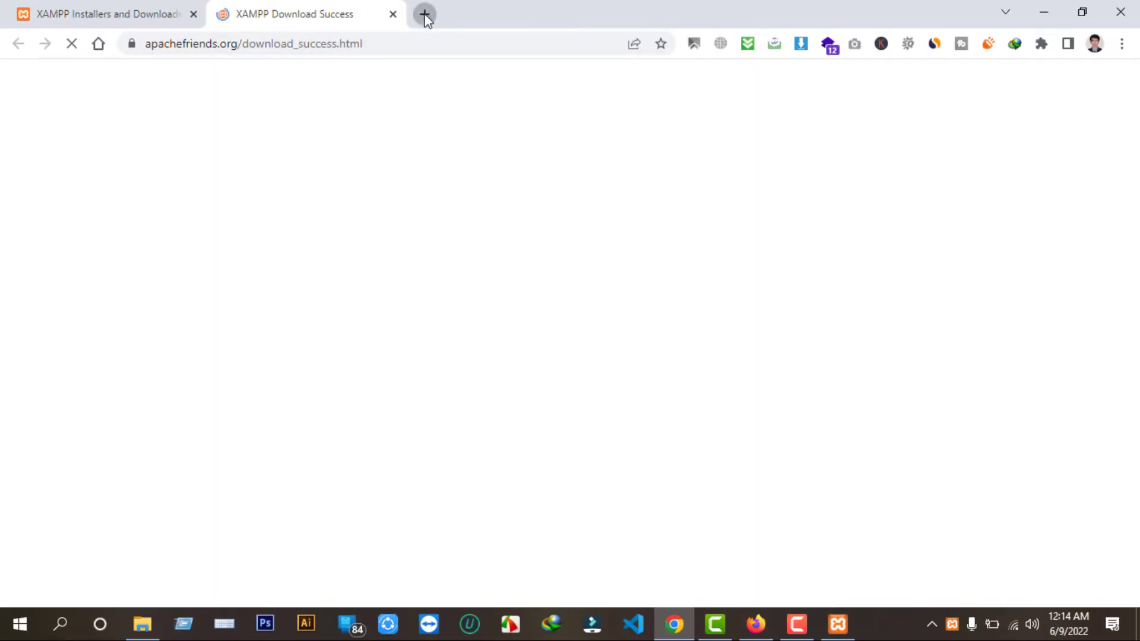
{"action": "left_click", "coordinate": [424, 13]}
{"action": "left_click", "coordinate": [305, 45]}
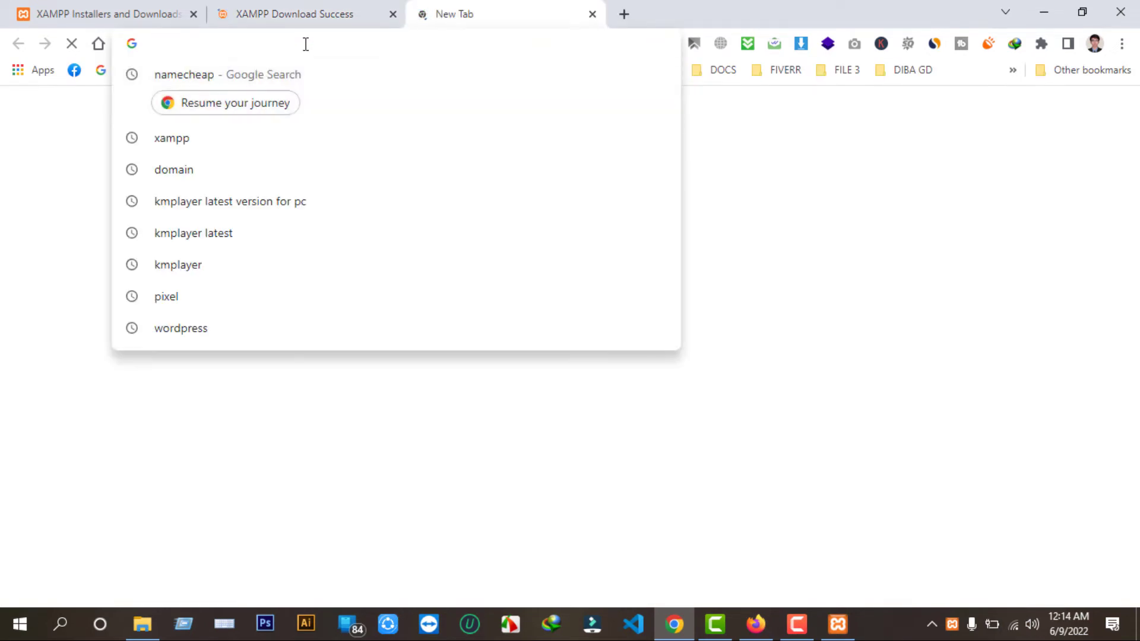
{"action": "type", "text": "localhost"}
{"action": "key", "text": "Return"}
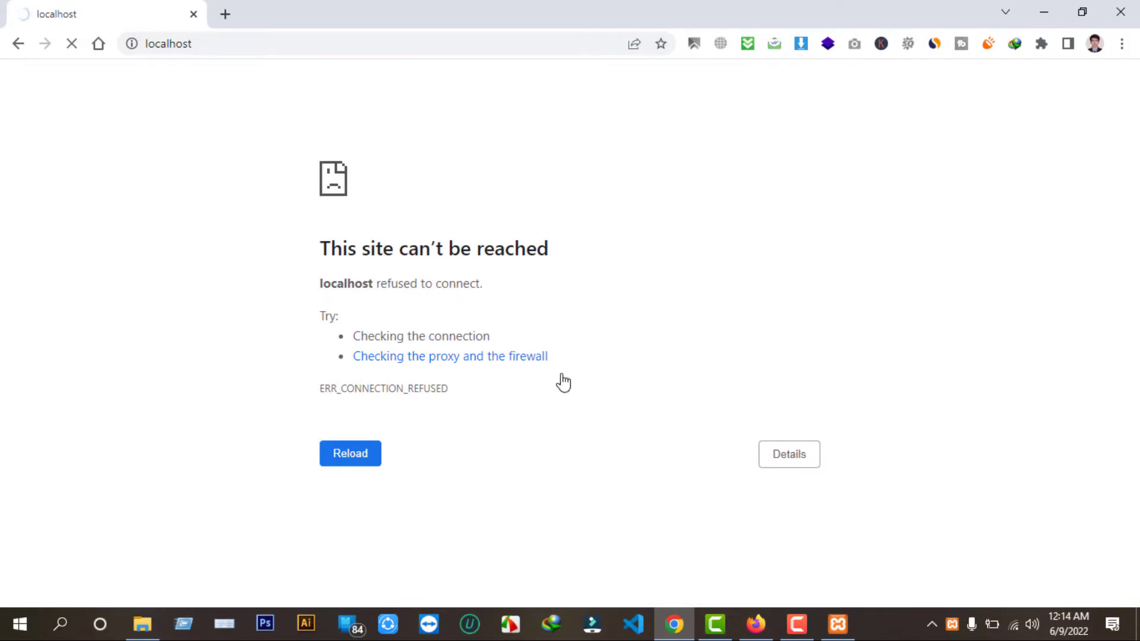
{"action": "left_click", "coordinate": [1047, 16]}
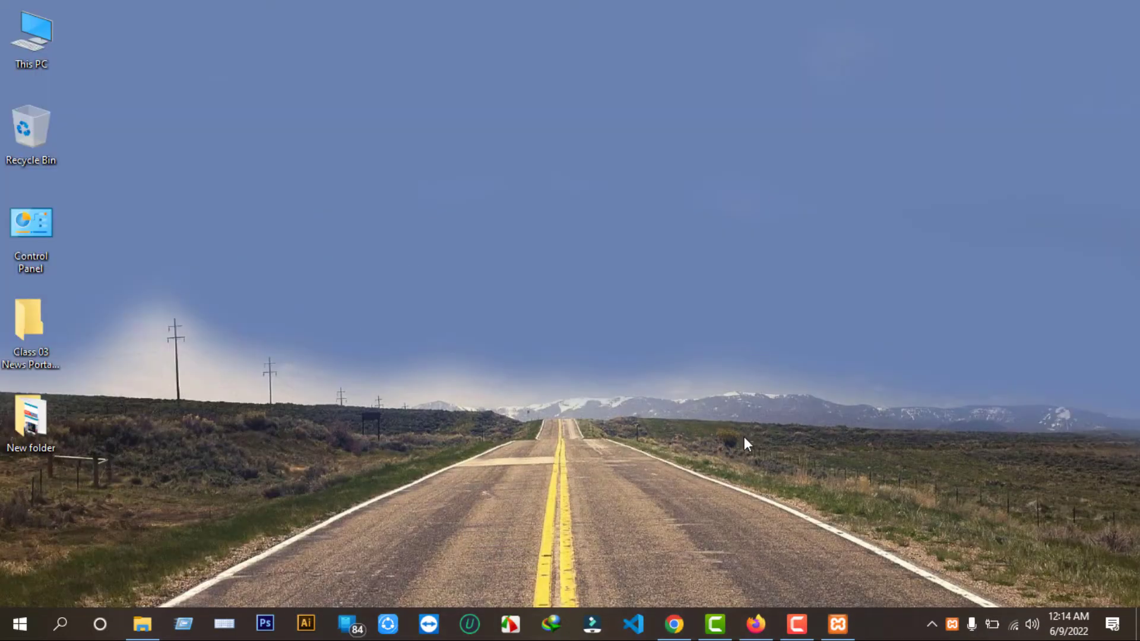
Relaunch the XAMPP Control Panel from Windows search after closing it.
{"action": "left_click", "coordinate": [850, 622]}
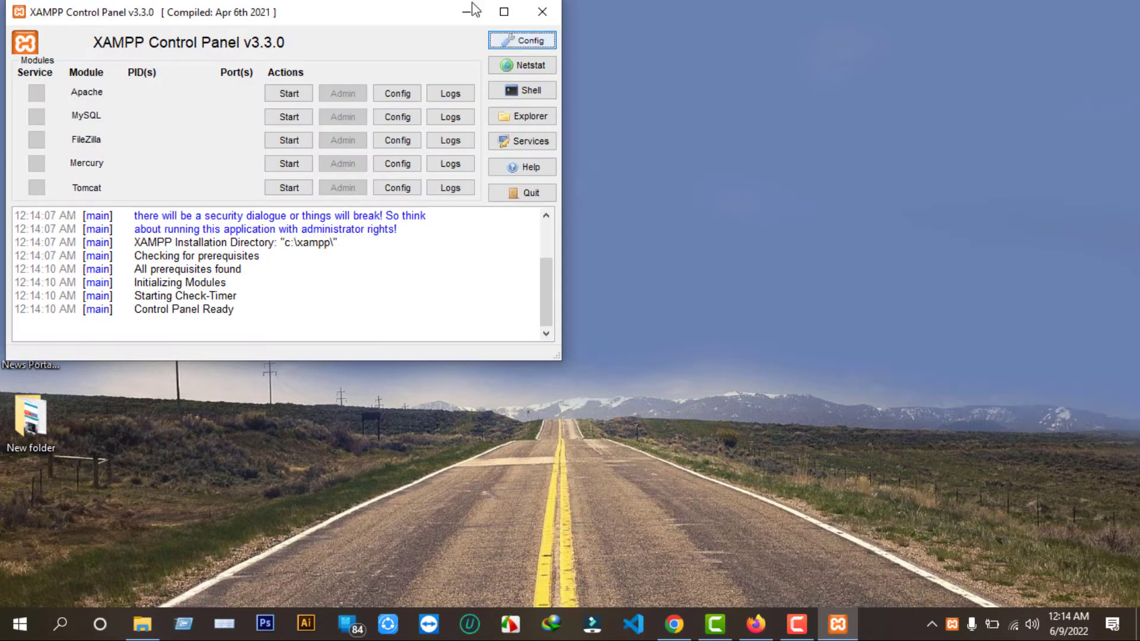
{"action": "left_click_drag", "start_coordinate": [372, 17], "coordinate": [591, 103]}
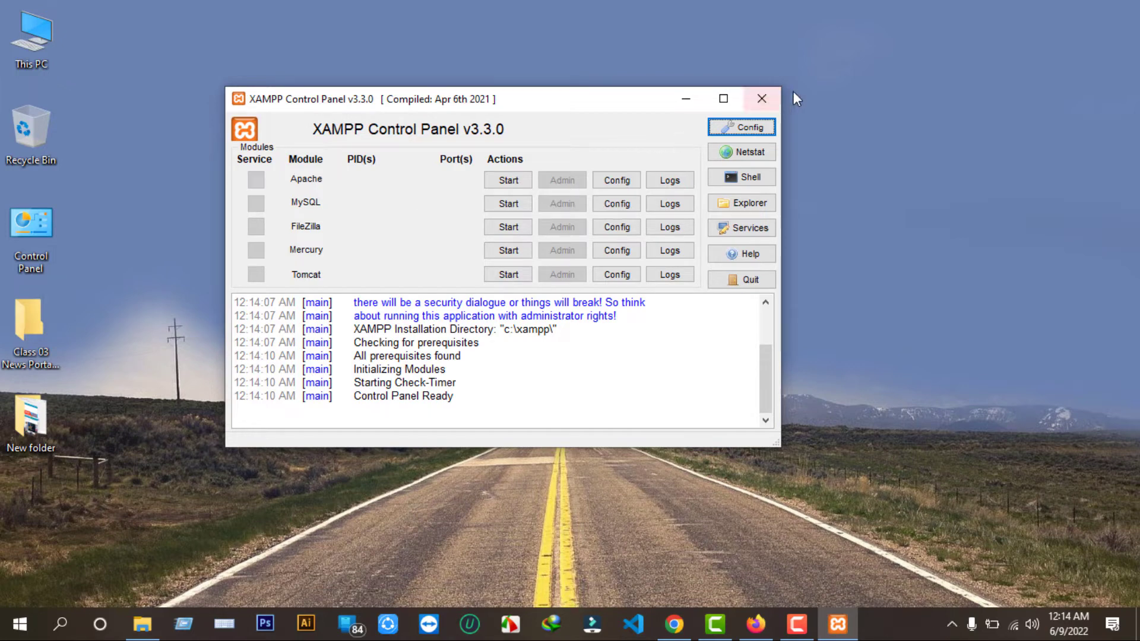
{"action": "left_click", "coordinate": [765, 100]}
{"action": "left_click", "coordinate": [61, 625]}
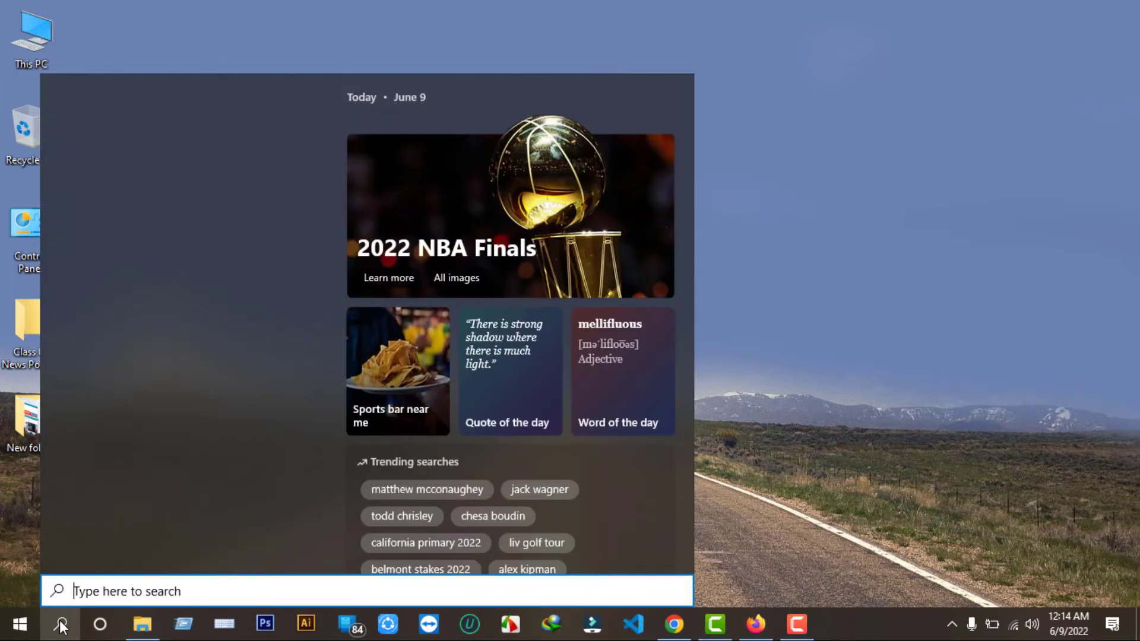
{"action": "type", "text": "x"}
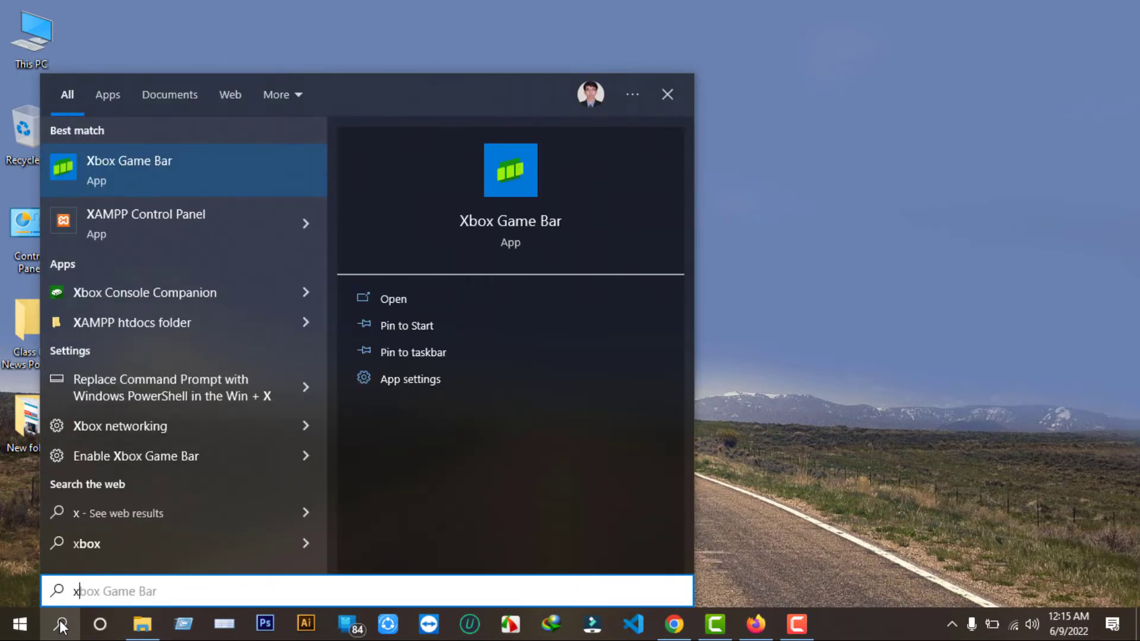
{"action": "left_click", "coordinate": [168, 224]}
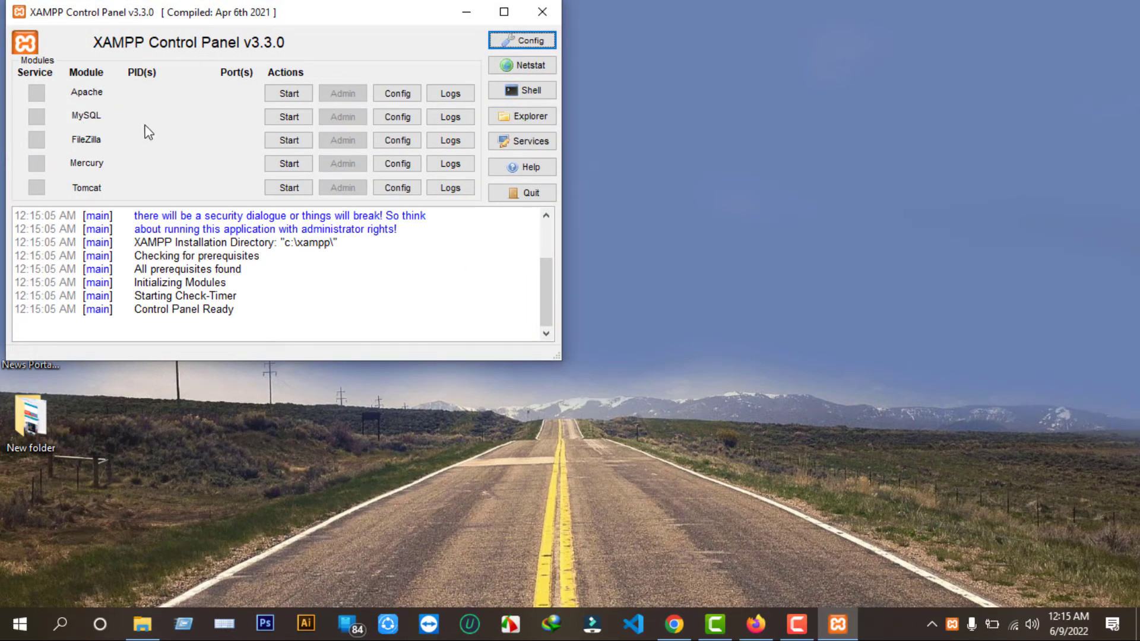
Start Apache and MySQL and allow mysqld.exe through the firewall on private networks.
{"action": "left_click", "coordinate": [289, 93]}
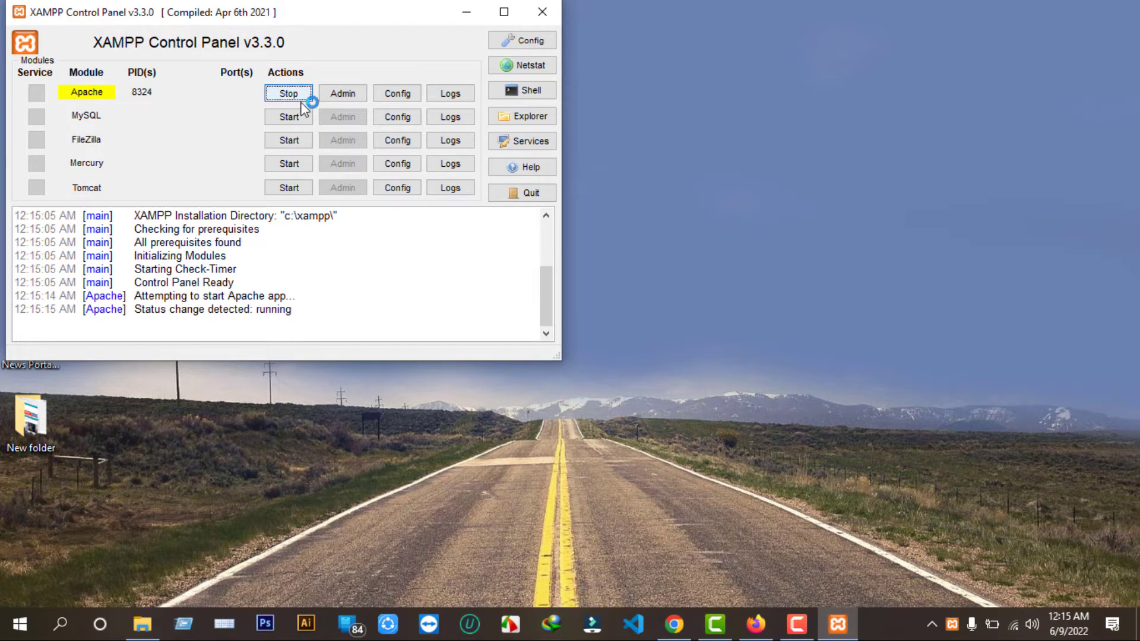
{"action": "left_click", "coordinate": [297, 116]}
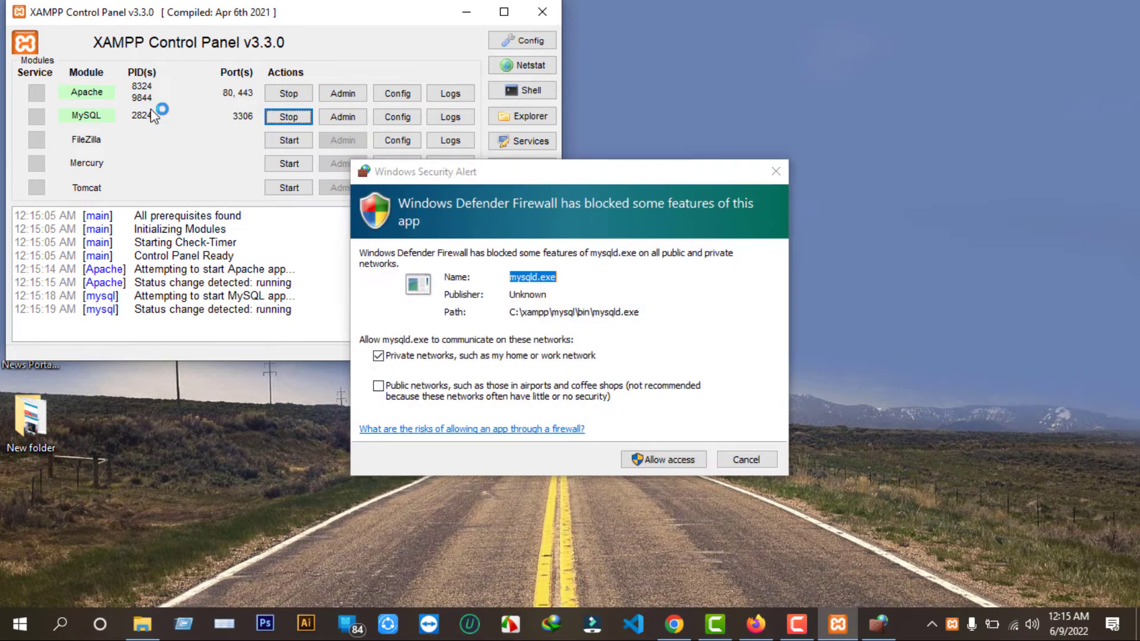
{"action": "left_click", "coordinate": [655, 460]}
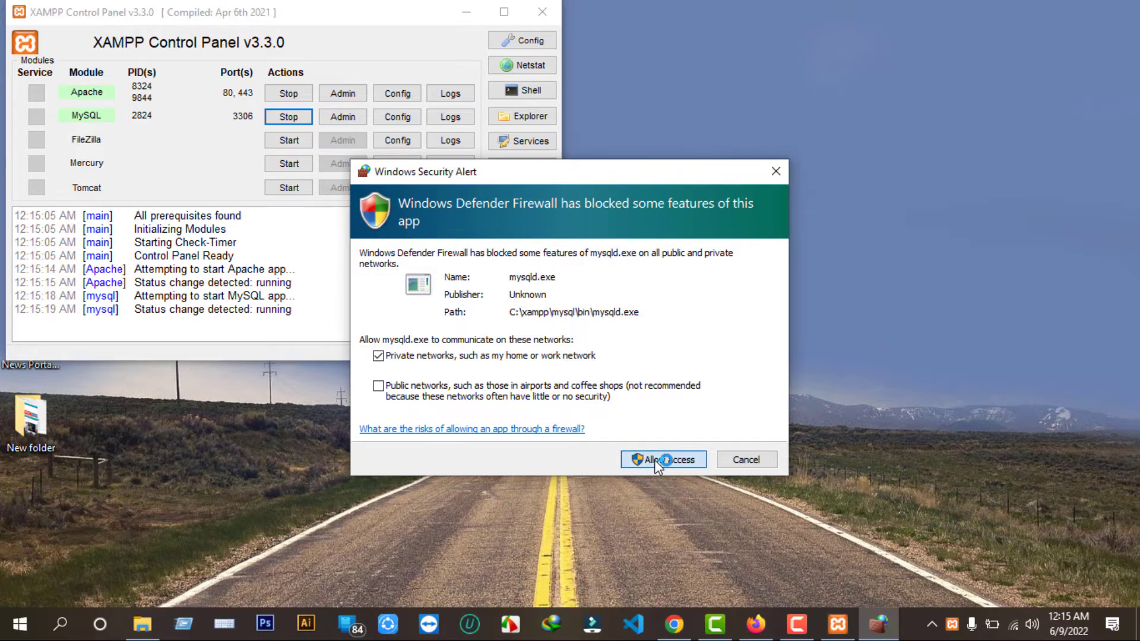
{"action": "left_click", "coordinate": [655, 460]}
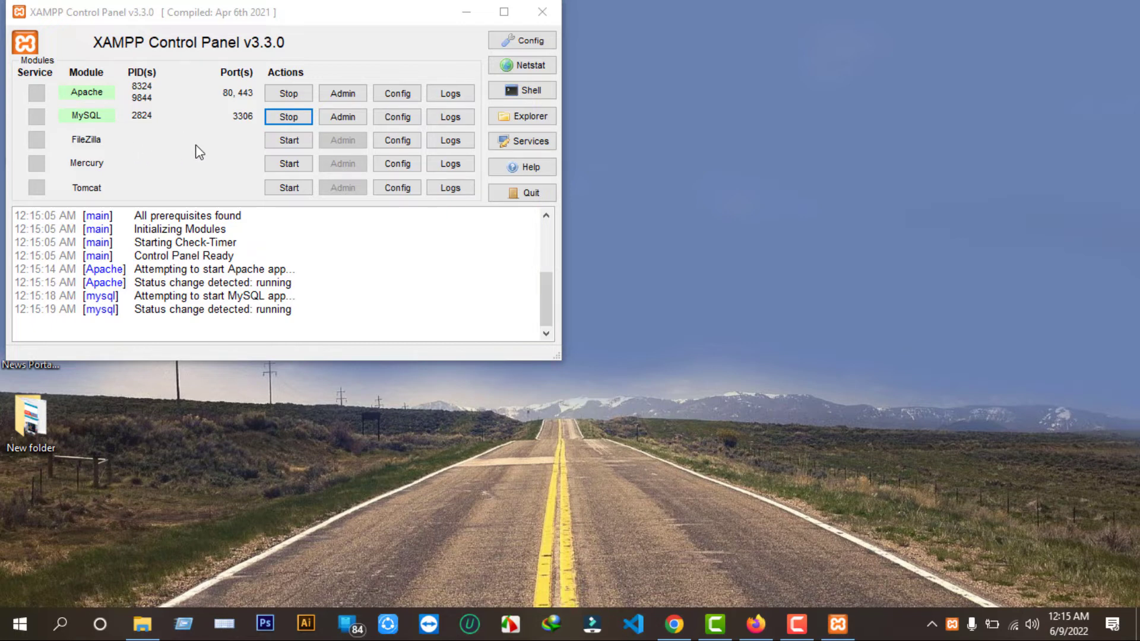
{"action": "left_click", "coordinate": [466, 12]}
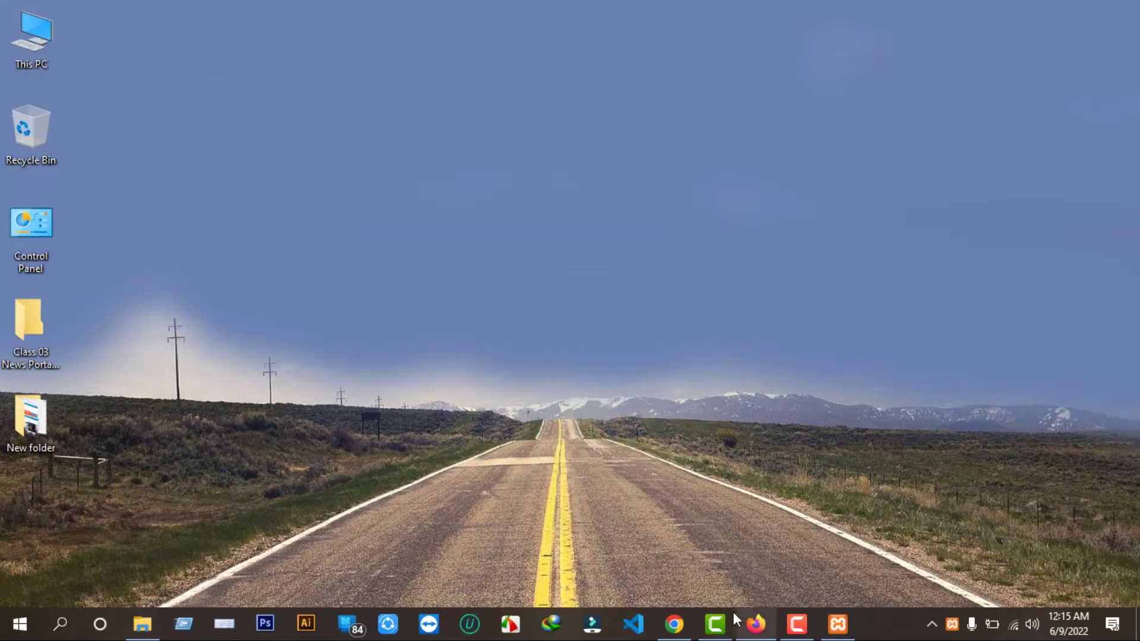
Reload localhost to show the Welcome to XAMPP for Windows 7.4.29 dashboard.
{"action": "left_click", "coordinate": [674, 623]}
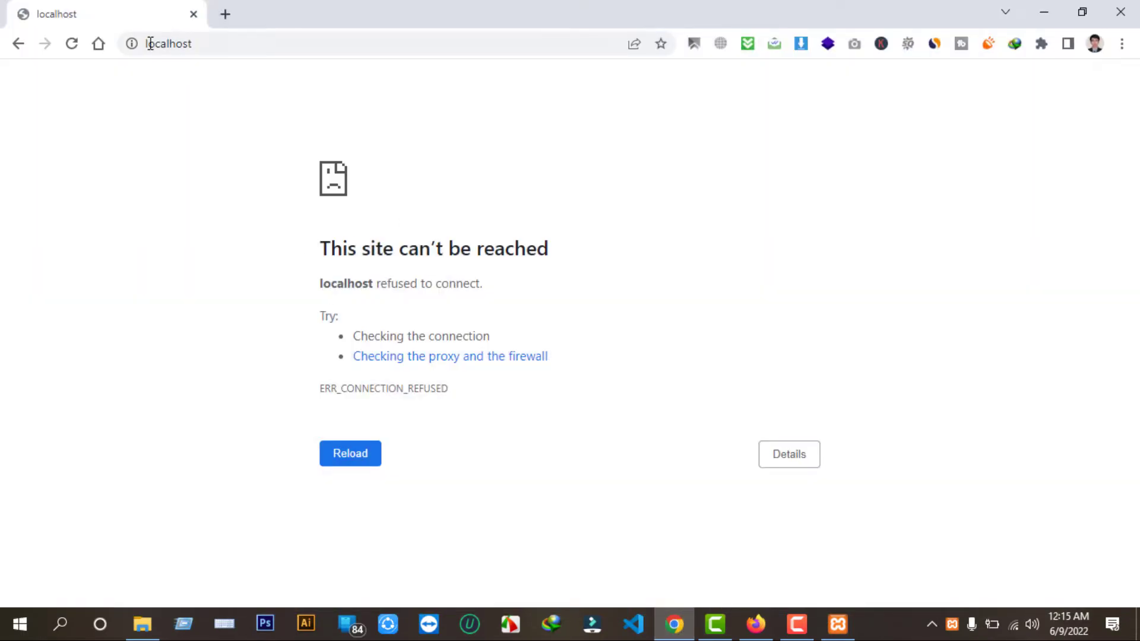
{"action": "left_click", "coordinate": [71, 45]}
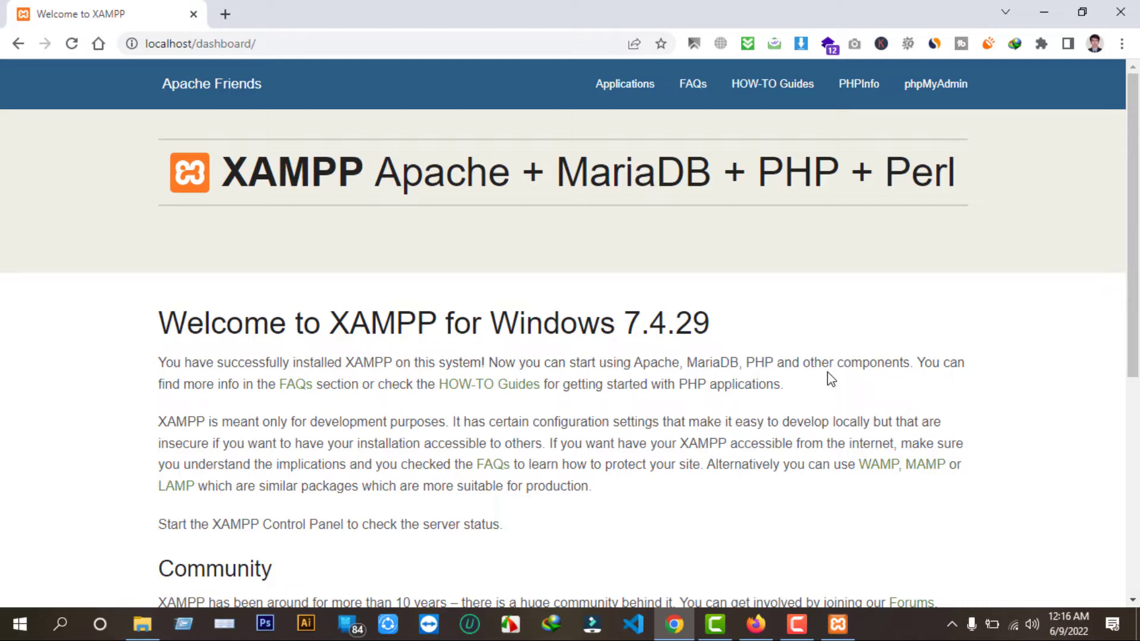
{"action": "left_click", "coordinate": [1043, 13]}
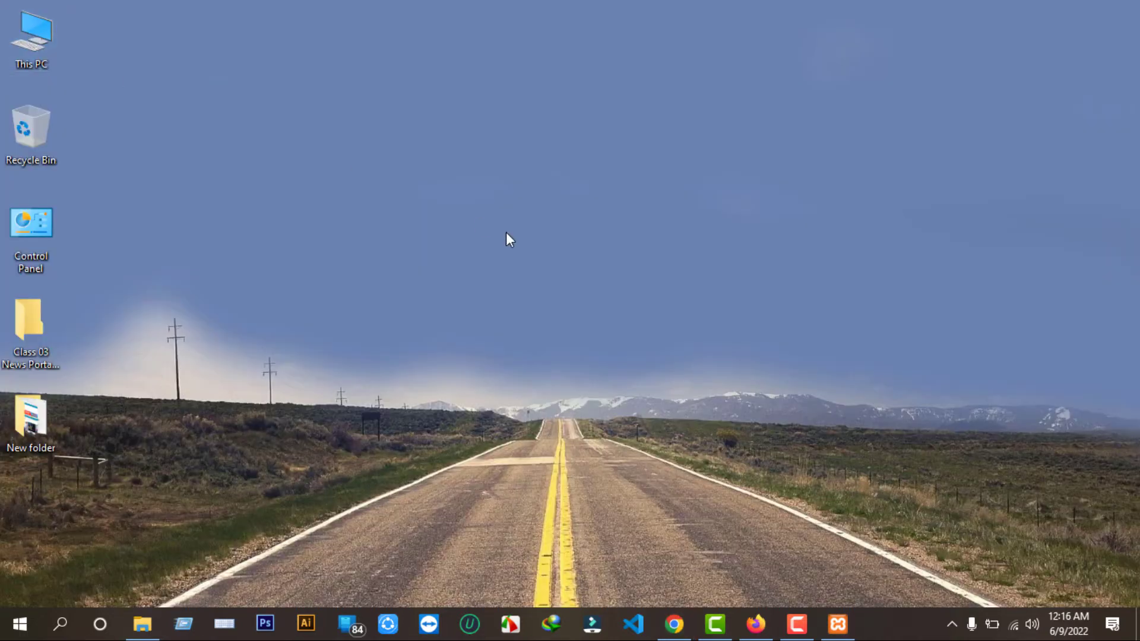
Browse to the C:\xampp\htdocs folder in File Explorer.
{"action": "key", "text": "super+e"}
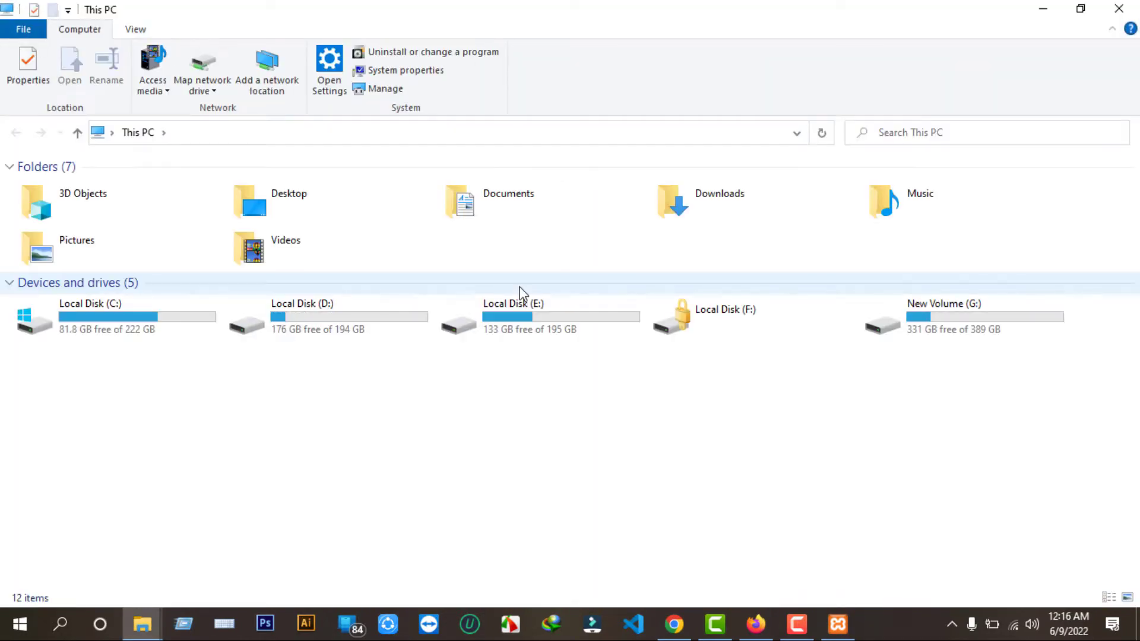
{"action": "left_click", "coordinate": [146, 321]}
{"action": "double_click", "coordinate": [146, 319]}
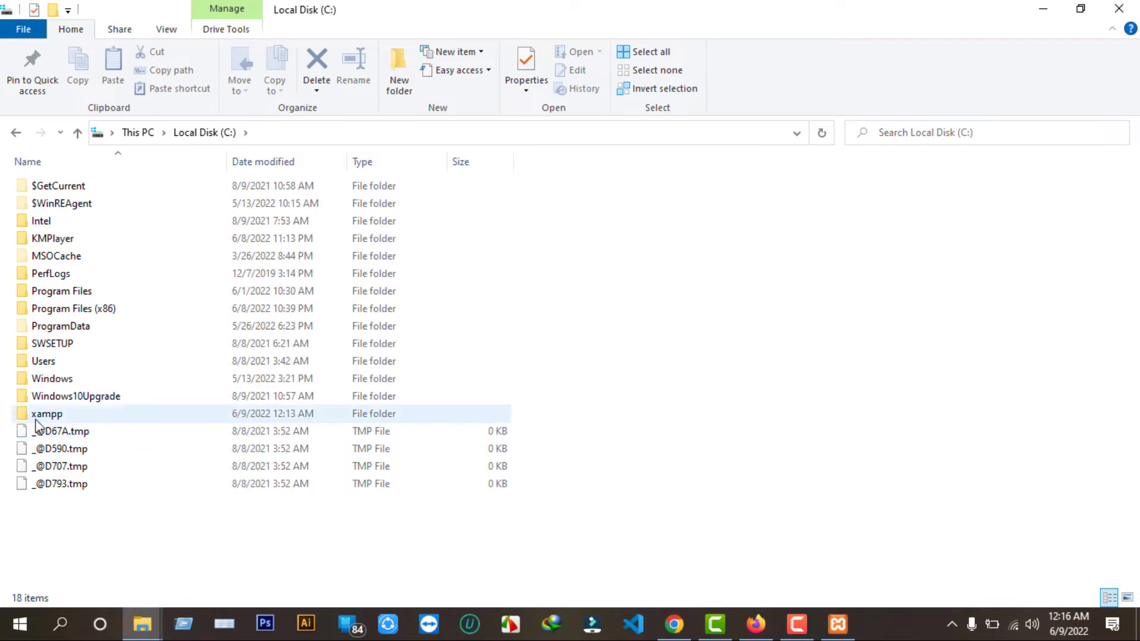
{"action": "double_click", "coordinate": [83, 415]}
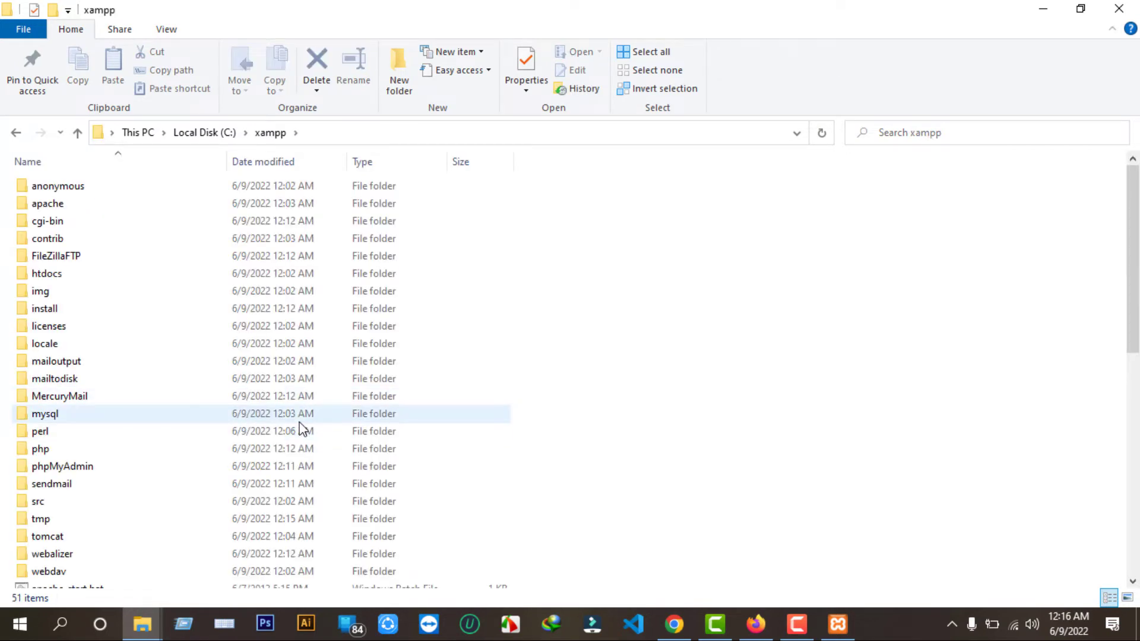
{"action": "scroll", "coordinate": [303, 428], "scroll_direction": "down", "scroll_amount": 3}
{"action": "scroll", "coordinate": [303, 432], "scroll_direction": "up", "scroll_amount": 3}
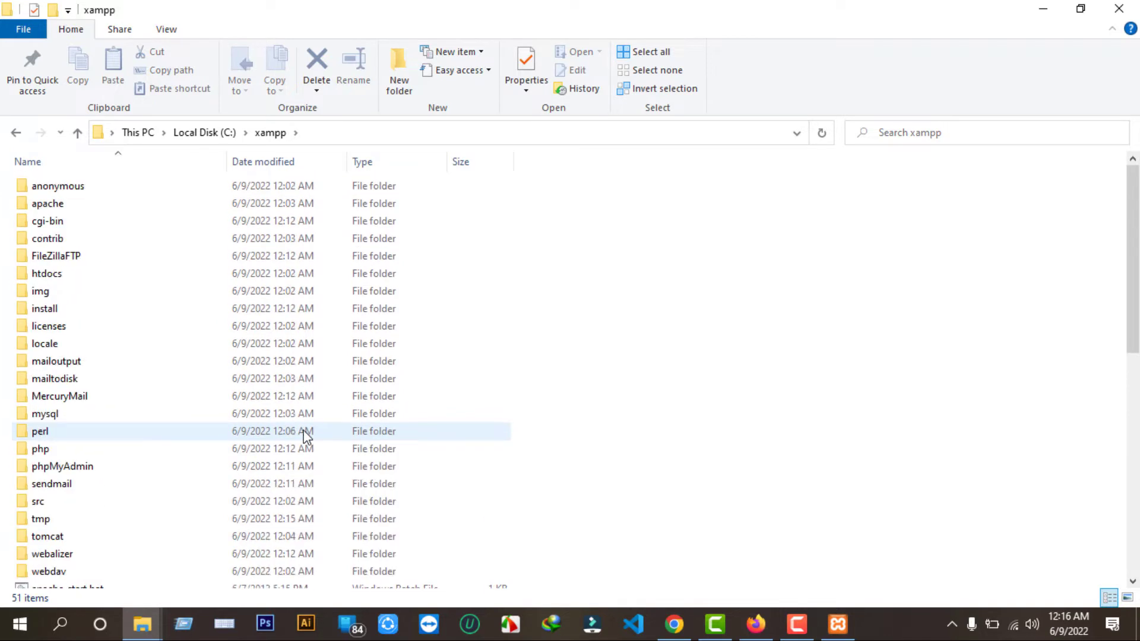
{"action": "double_click", "coordinate": [94, 282]}
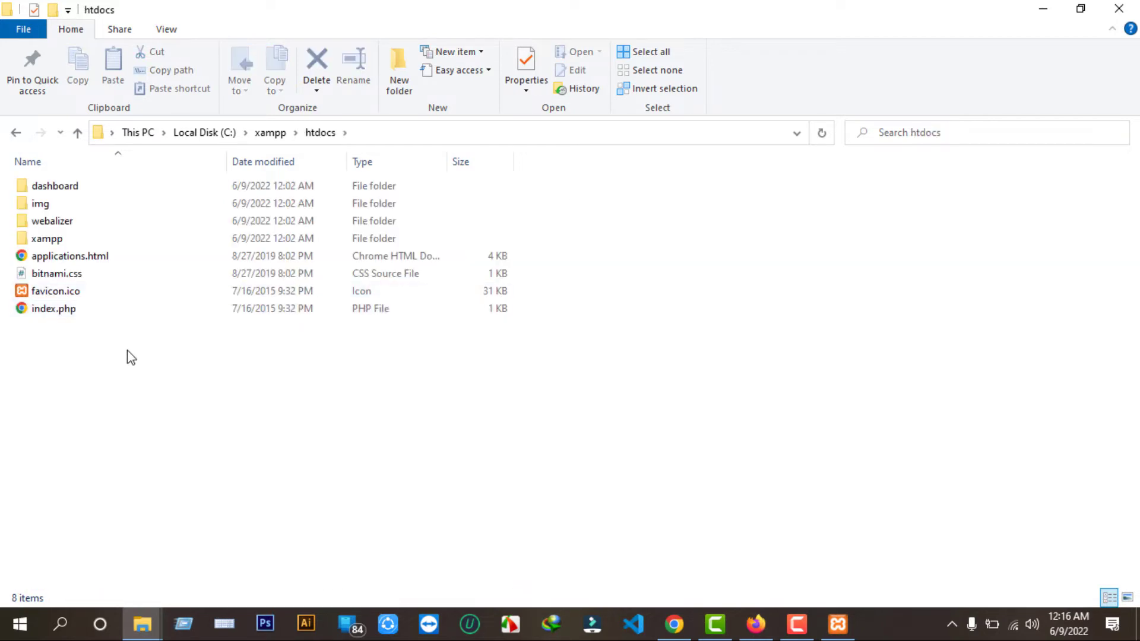
Create a new folder named wp inside htdocs.
{"action": "right_click", "coordinate": [136, 391]}
{"action": "mouse_move", "coordinate": [203, 350]}
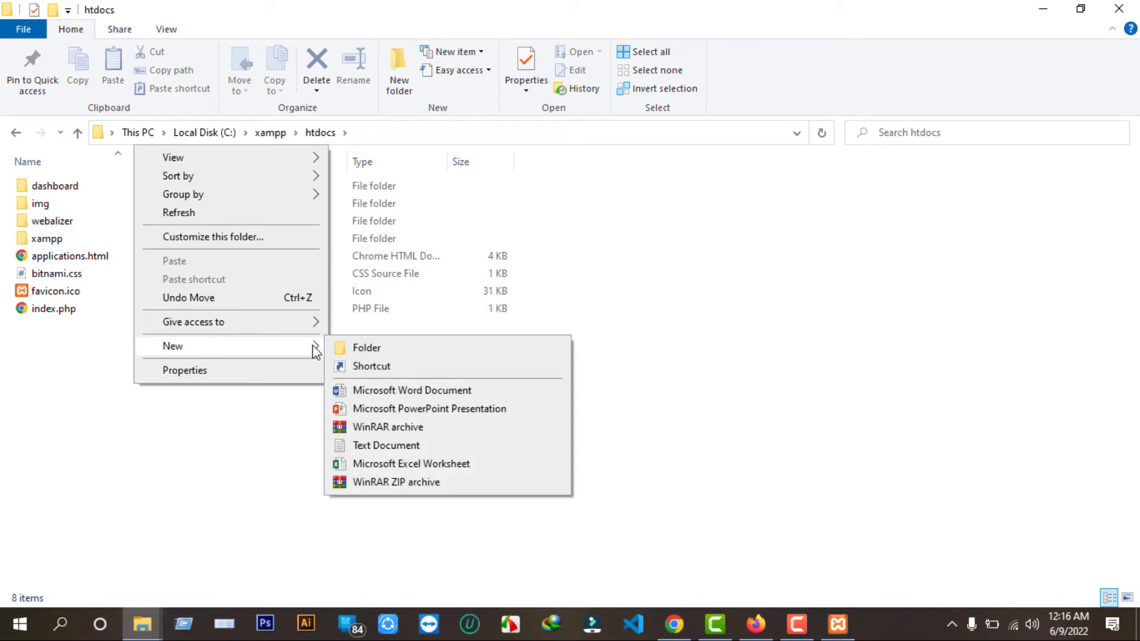
{"action": "left_click", "coordinate": [363, 348]}
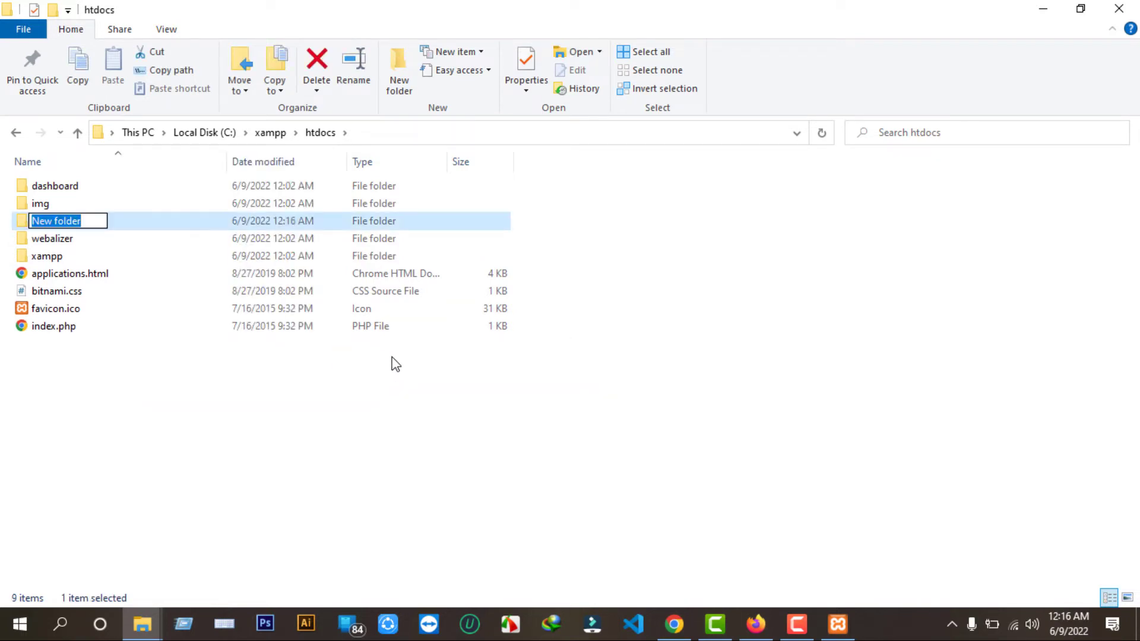
{"action": "type", "text": "wp"}
{"action": "key", "text": "Return"}
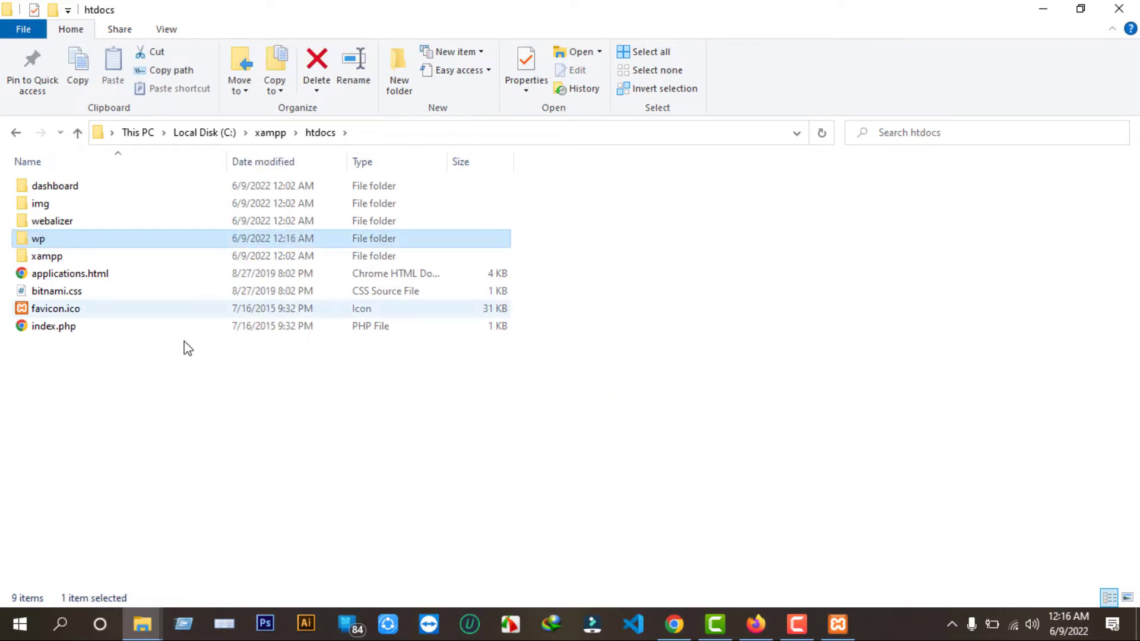
Replace dashboard/ with wp in the address bar to load localhost/wp.
{"action": "mouse_move", "coordinate": [674, 623]}
{"action": "left_click", "coordinate": [672, 552]}
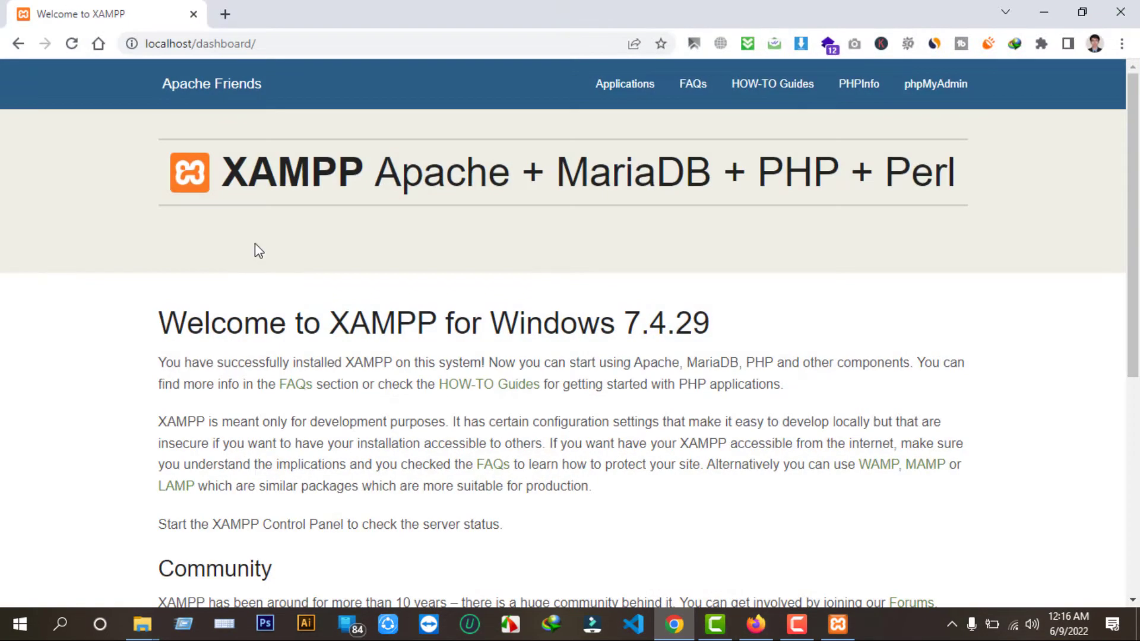
{"action": "left_click", "coordinate": [199, 46]}
{"action": "left_click_drag", "start_coordinate": [198, 45], "coordinate": [295, 58]}
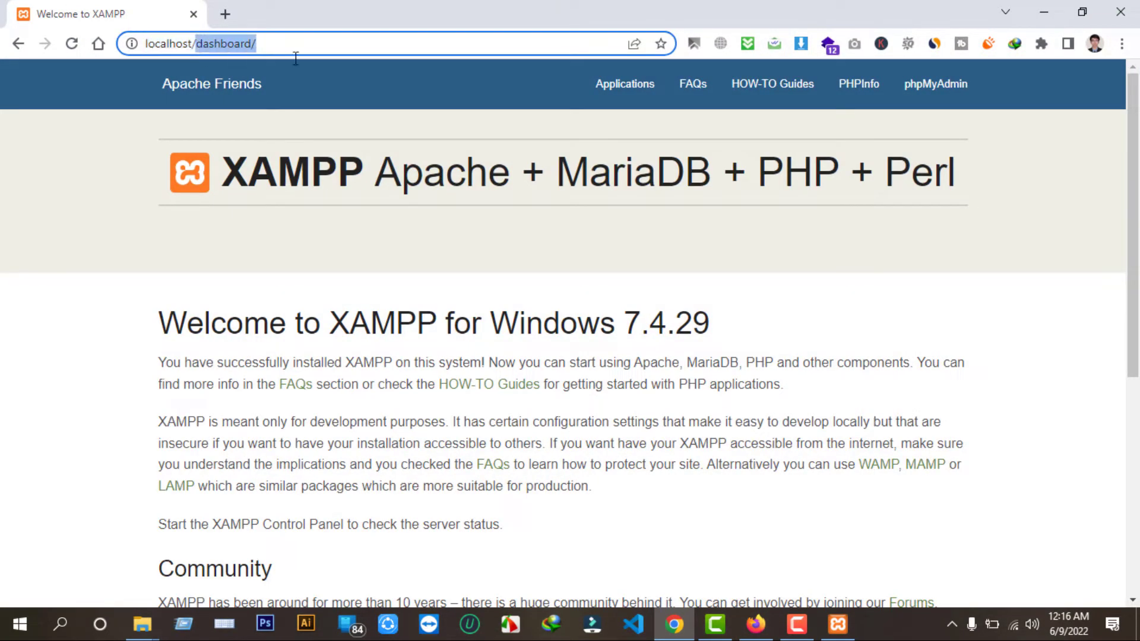
{"action": "key", "text": "BackSpace"}
{"action": "type", "text": "wp"}
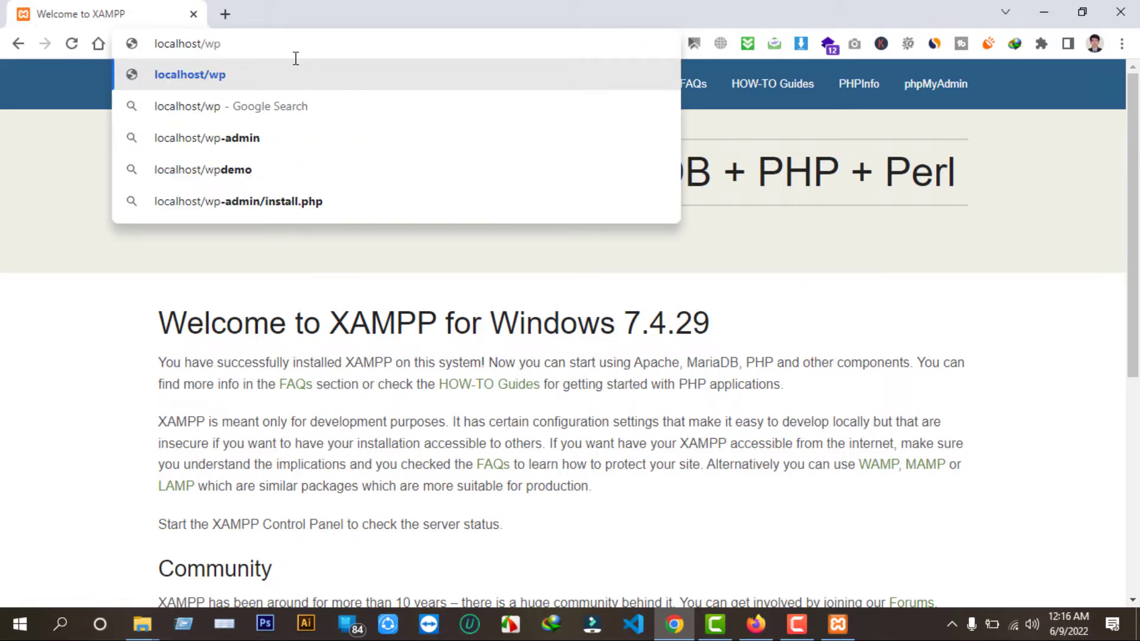
{"action": "key", "text": "Return"}
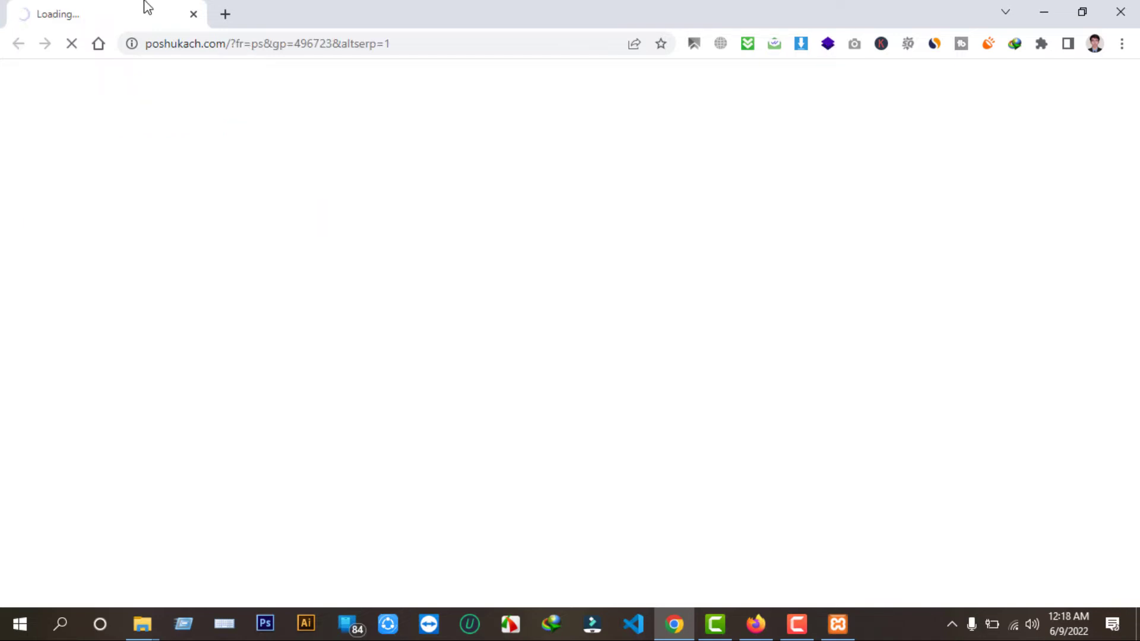
Close the stray search tab and open wordpress.org.
{"action": "left_click", "coordinate": [225, 14]}
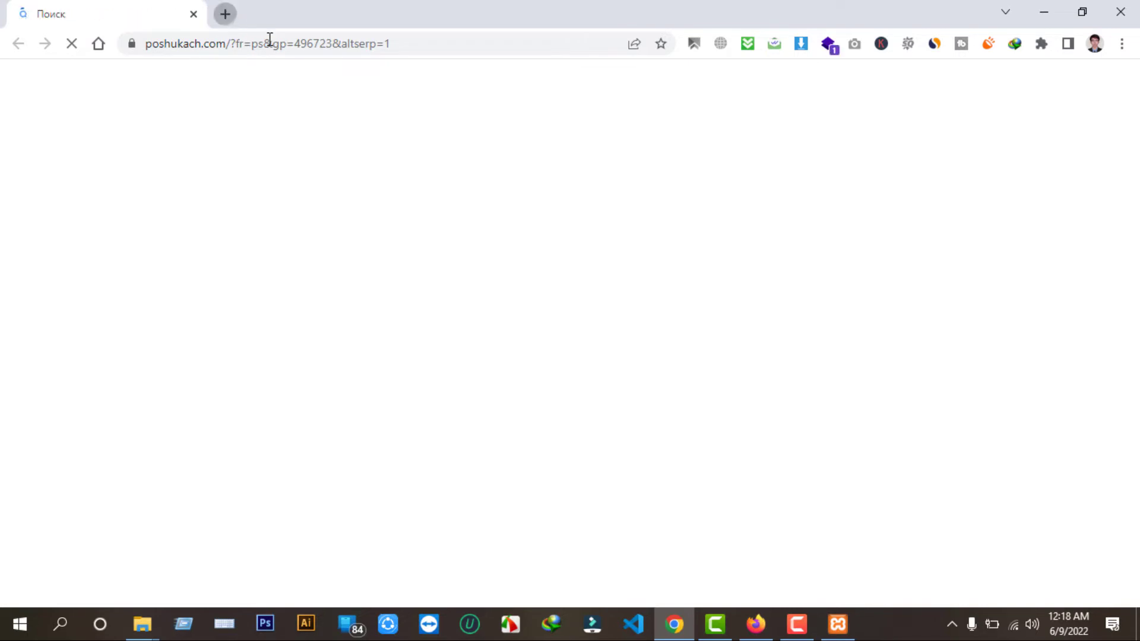
{"action": "left_click", "coordinate": [184, 15]}
{"action": "key", "text": "ctrl+w"}
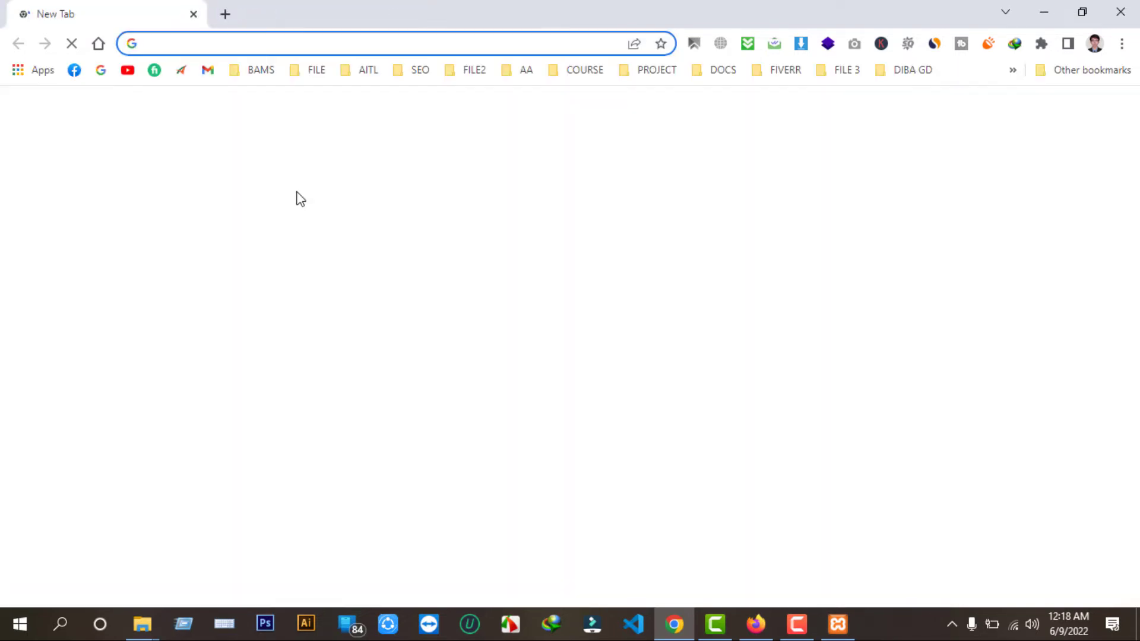
{"action": "type", "text": "wor"}
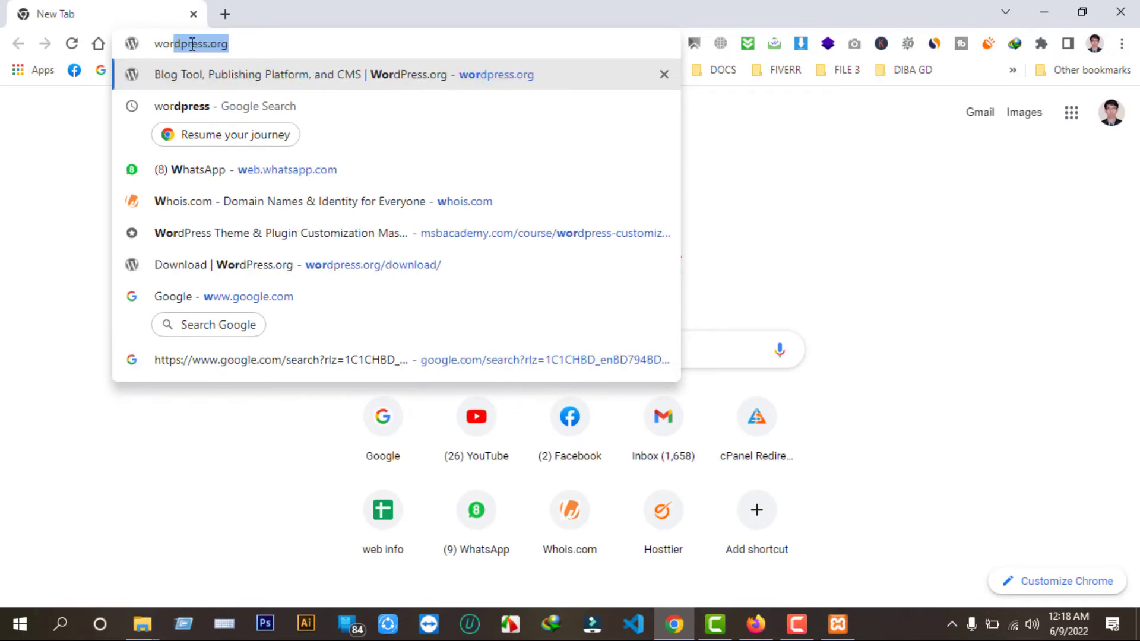
{"action": "key", "text": "Return"}
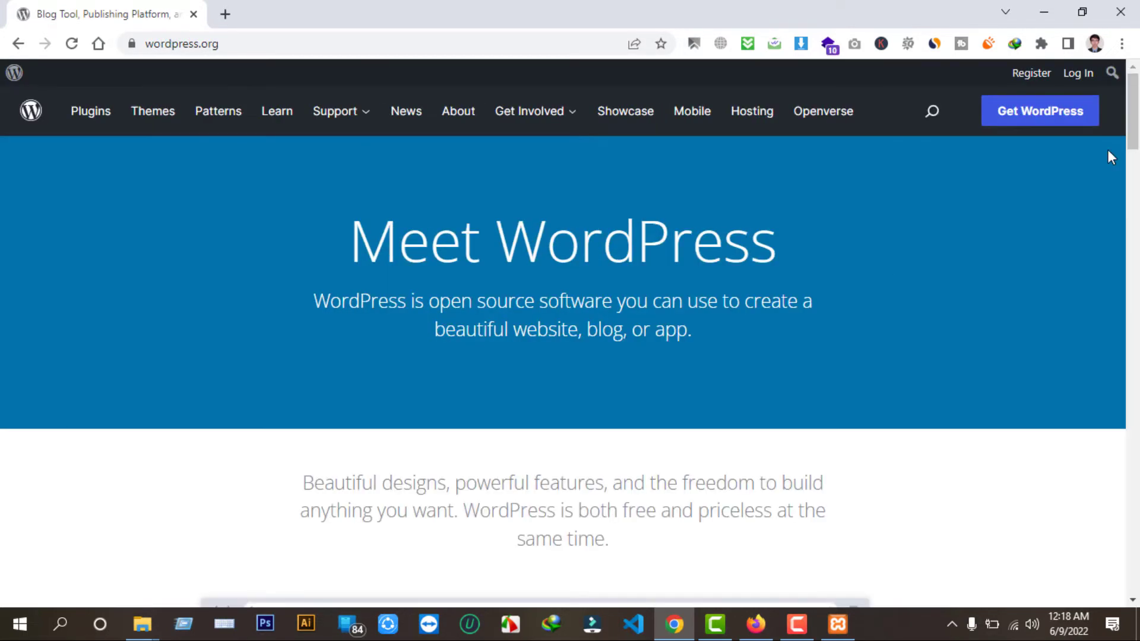
Download the WordPress 6.0 zip from the Get WordPress page and dismiss the download notice.
{"action": "left_click", "coordinate": [1026, 118]}
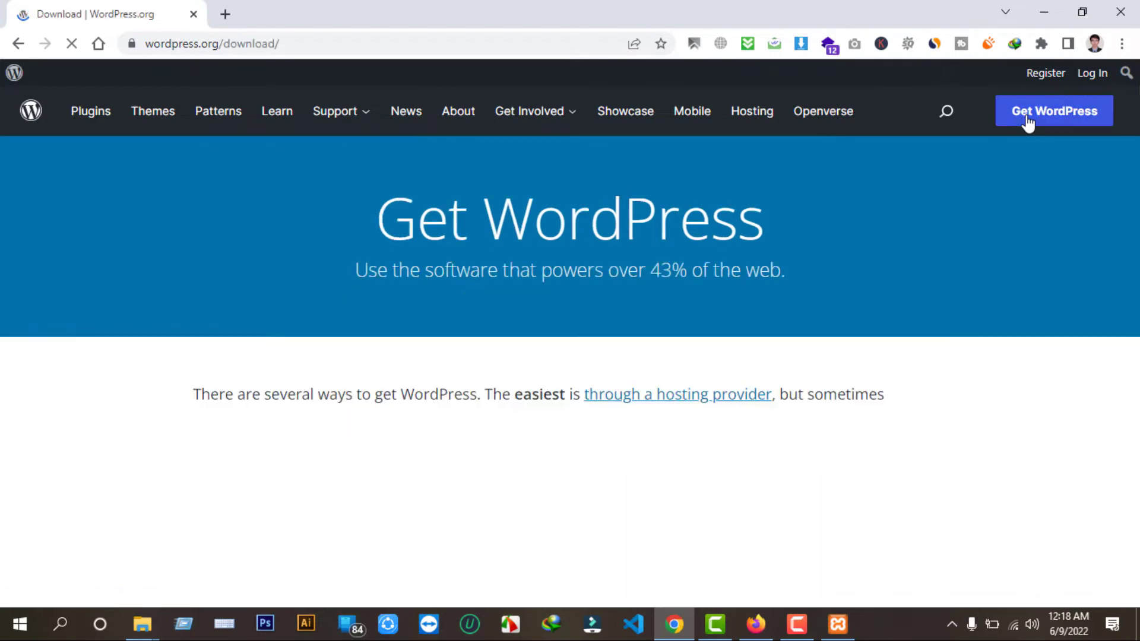
{"action": "scroll", "coordinate": [753, 409], "scroll_direction": "down", "scroll_amount": 15}
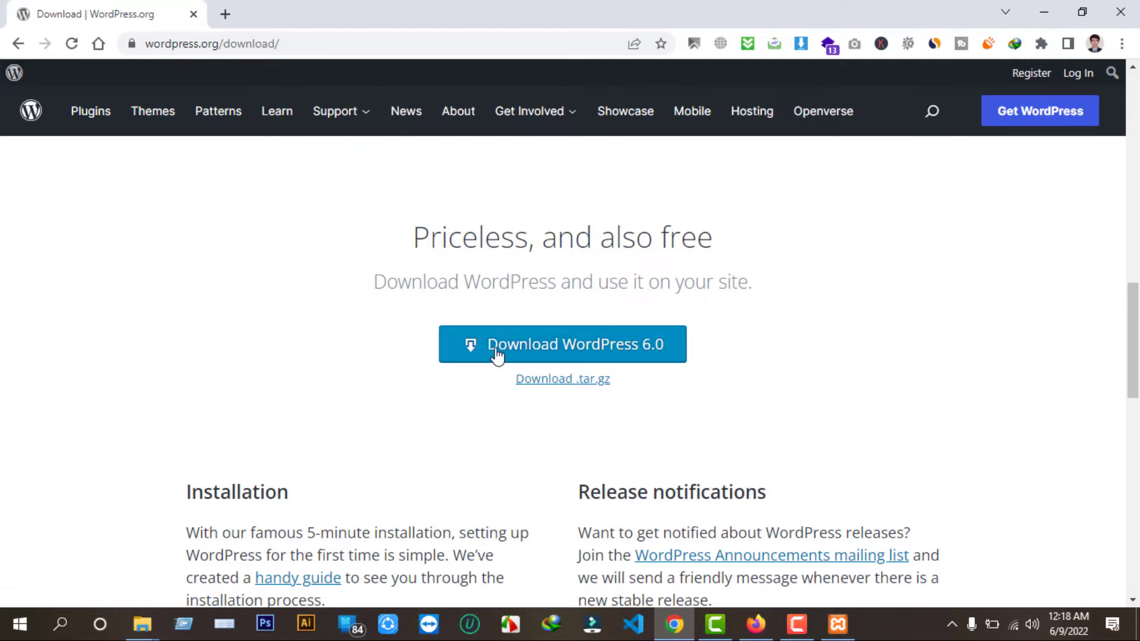
{"action": "left_click", "coordinate": [572, 352]}
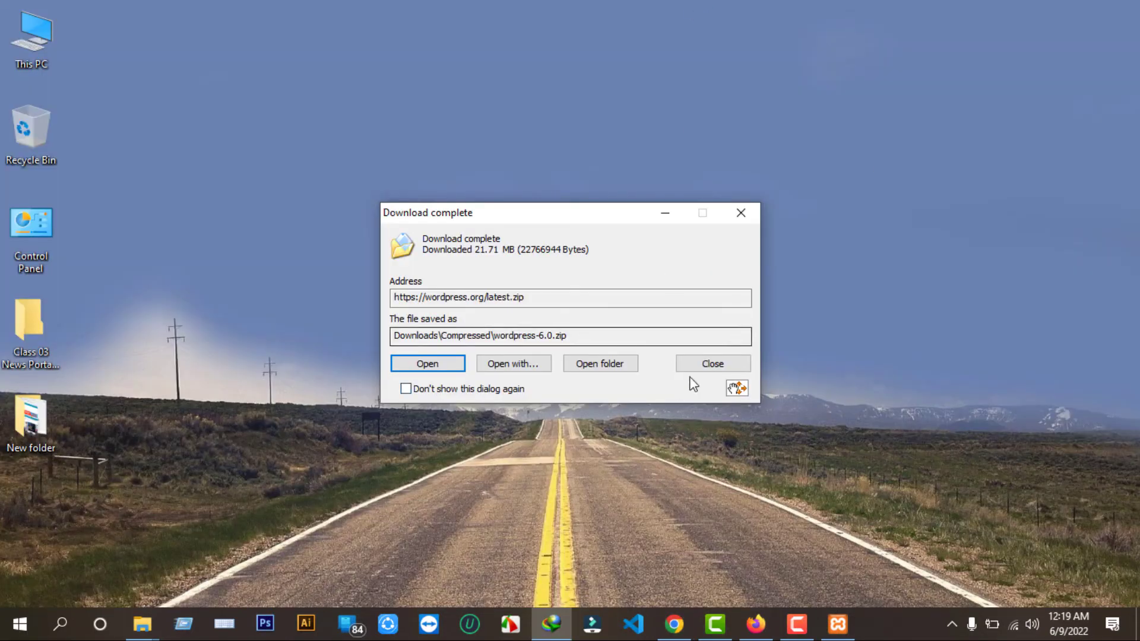
{"action": "left_click", "coordinate": [700, 359]}
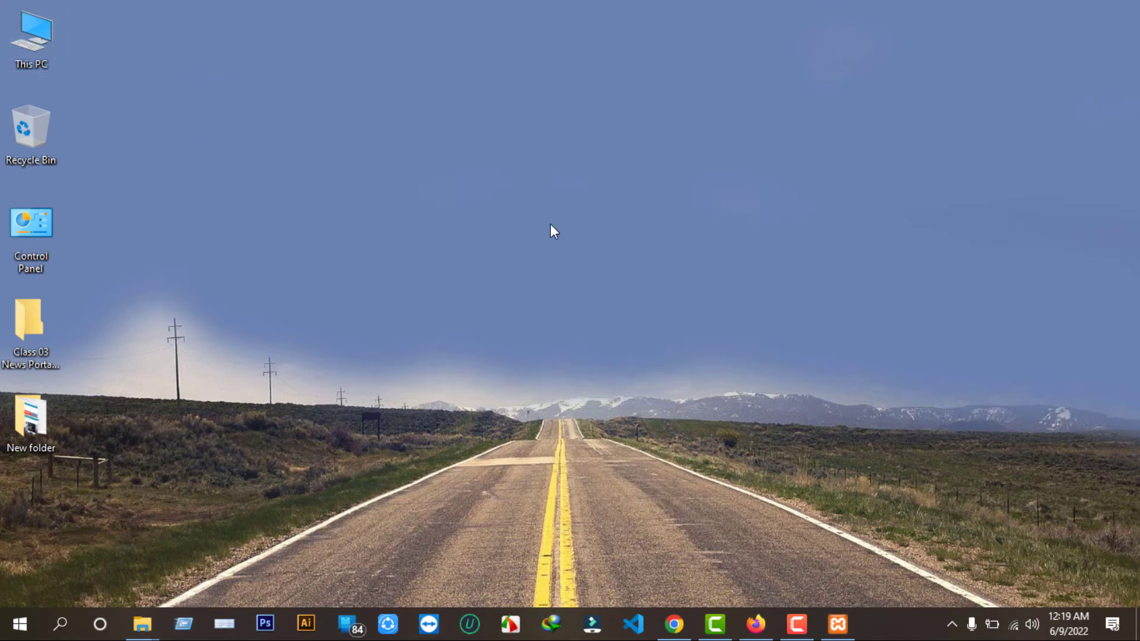
Copy wordpress-6.0.zip from Downloads' Compressed folder onto the desktop.
{"action": "key", "text": "super+e"}
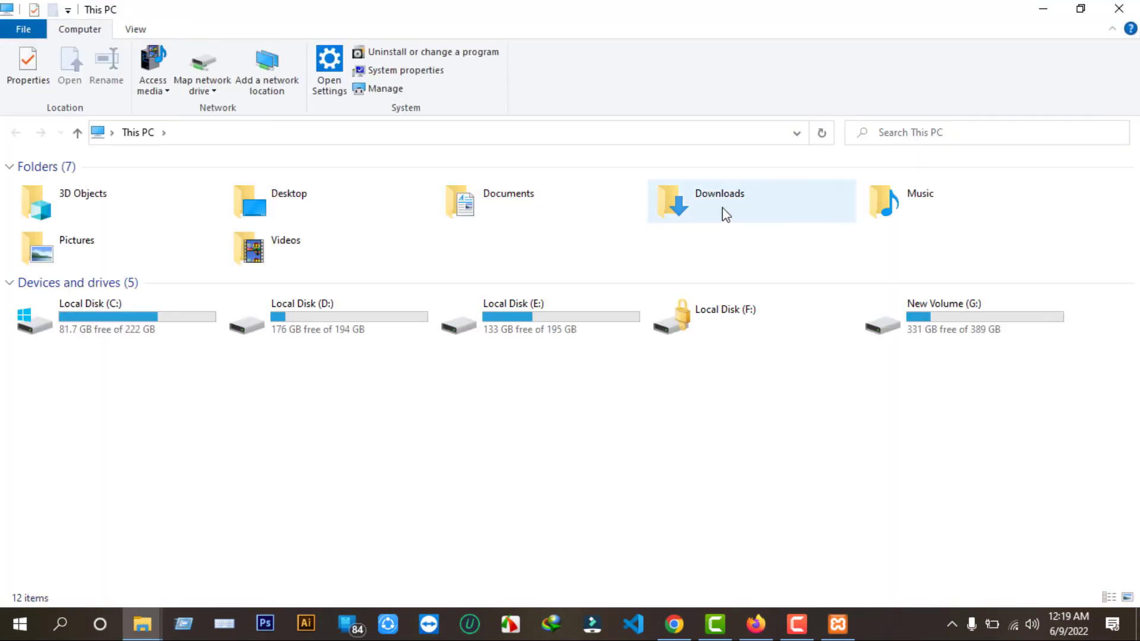
{"action": "double_click", "coordinate": [725, 213]}
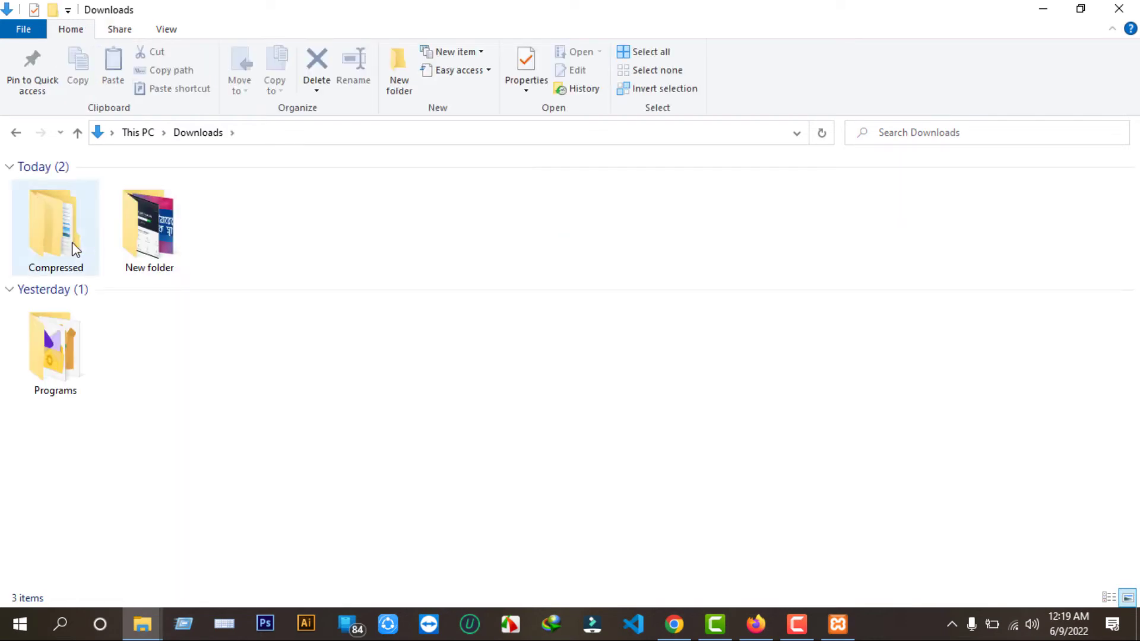
{"action": "double_click", "coordinate": [76, 250]}
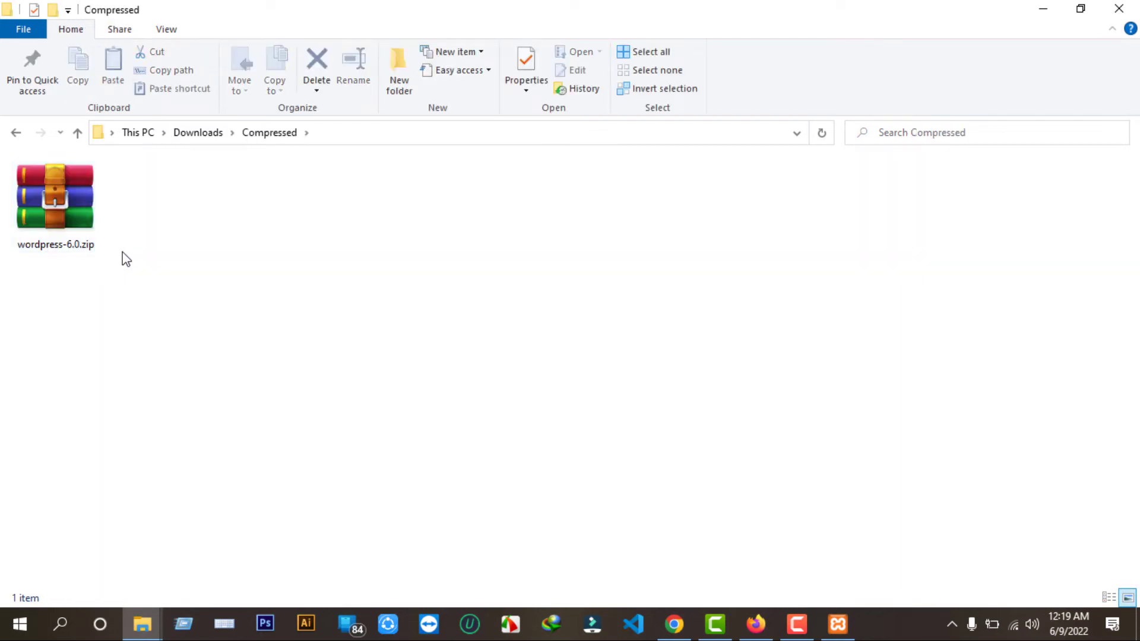
{"action": "right_click", "coordinate": [47, 198]}
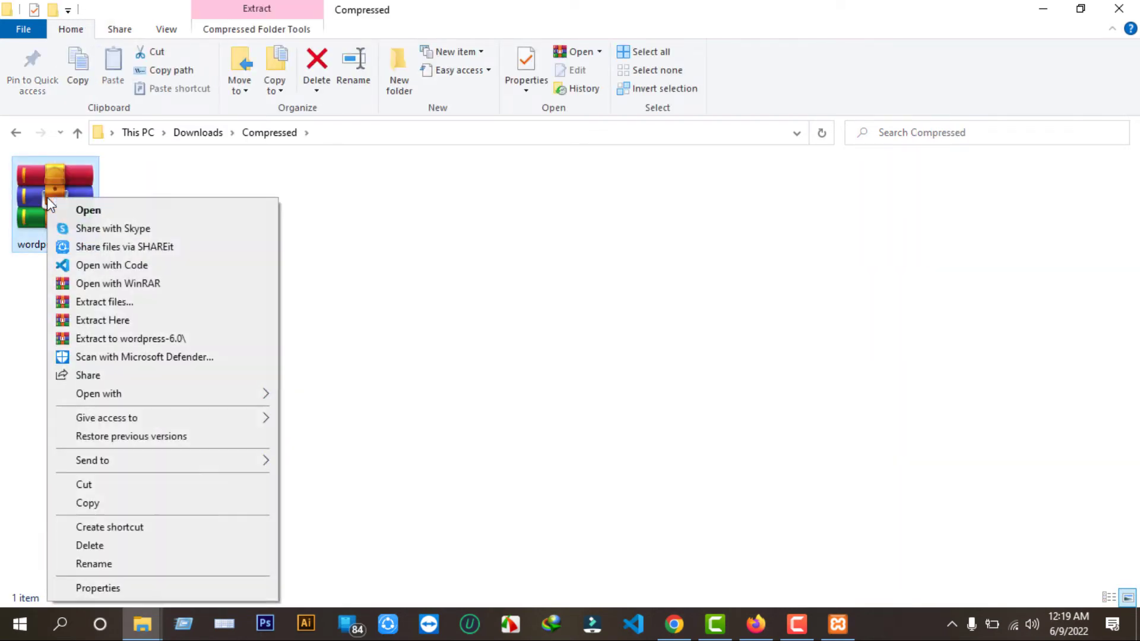
{"action": "left_click", "coordinate": [86, 503]}
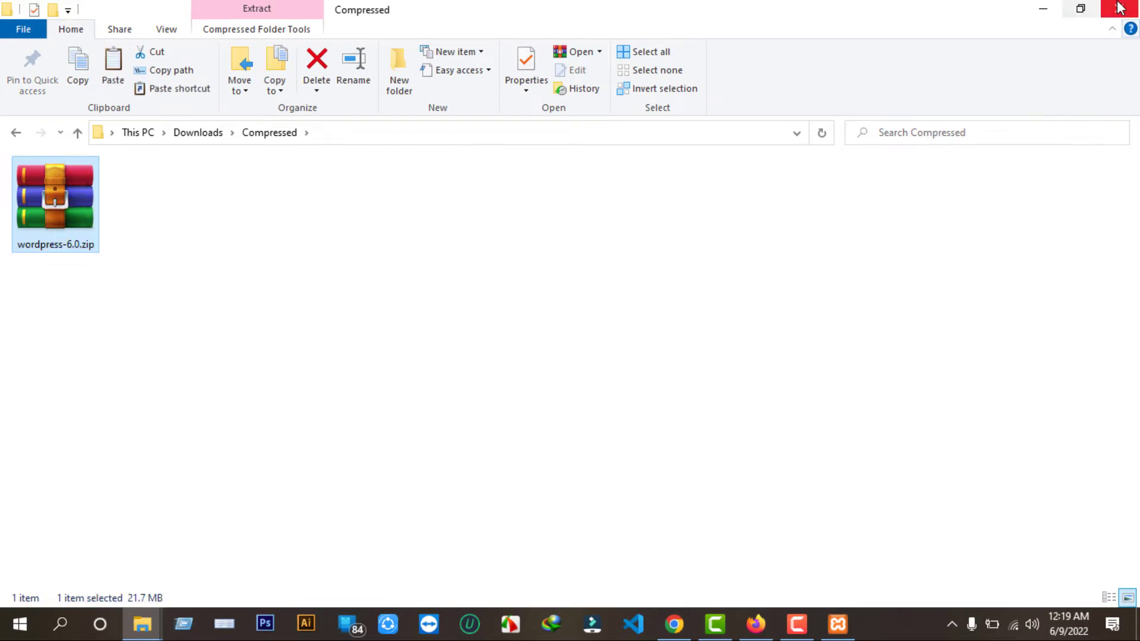
{"action": "left_click", "coordinate": [1038, 10]}
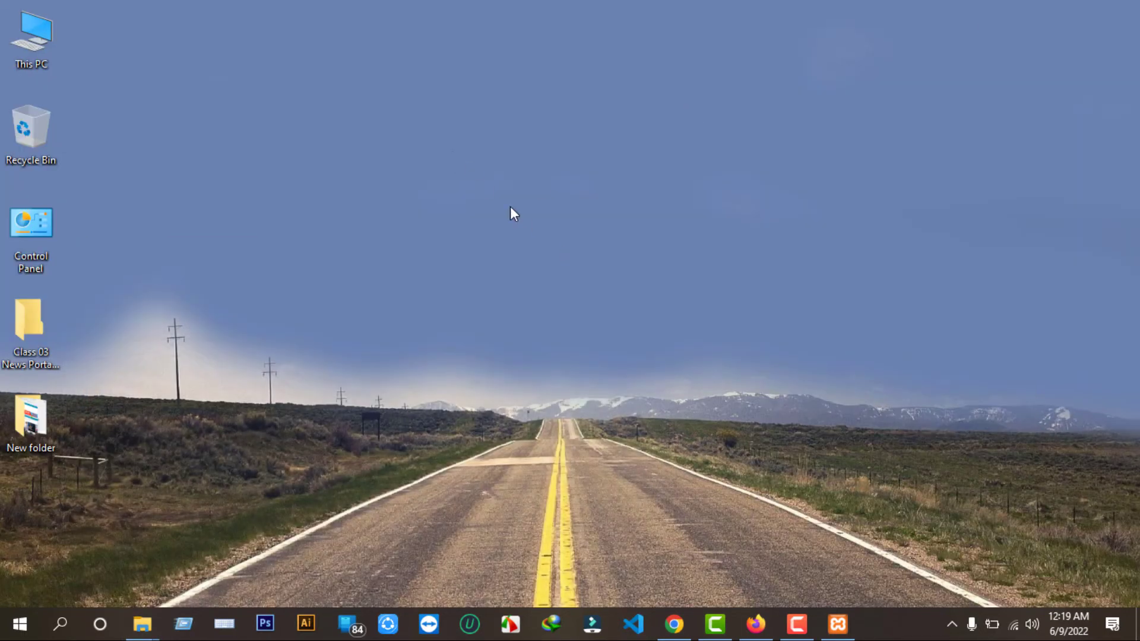
{"action": "right_click", "coordinate": [452, 152]}
{"action": "left_click", "coordinate": [504, 226]}
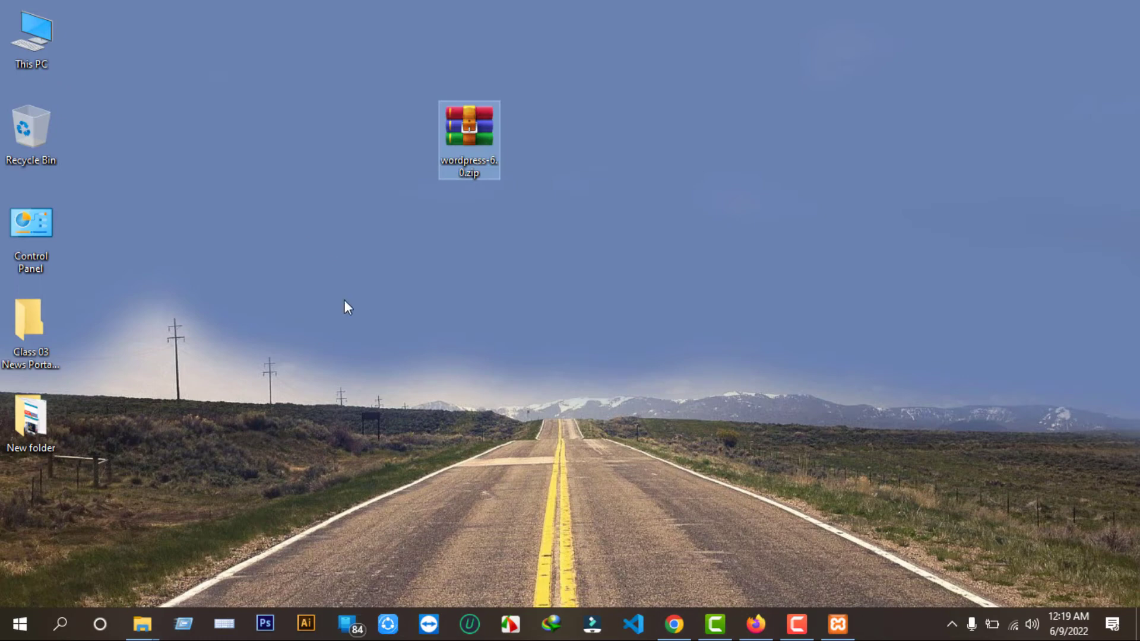
Extract the zip to a wordpress-6.0 folder and open that folder.
{"action": "right_click", "coordinate": [475, 130]}
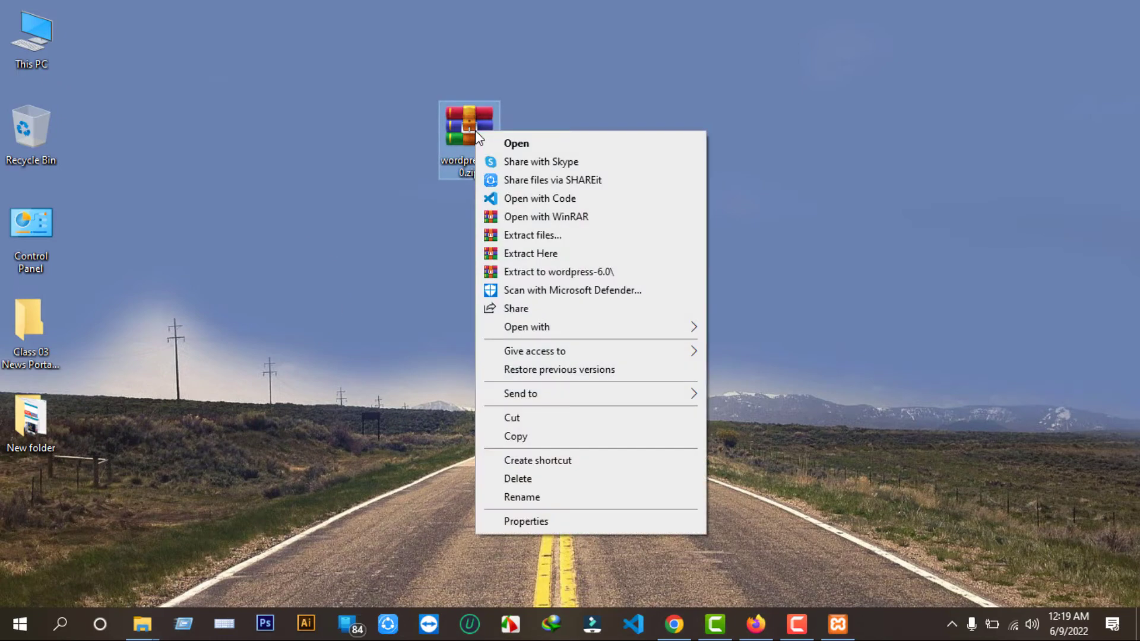
{"action": "left_click", "coordinate": [545, 275]}
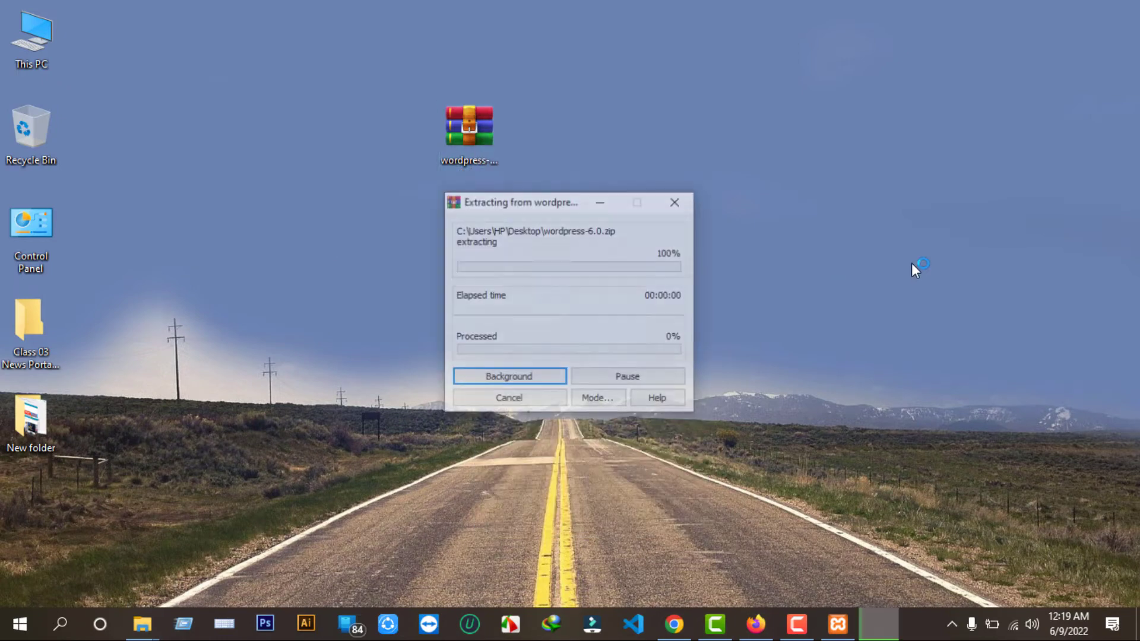
{"action": "left_click_drag", "start_coordinate": [473, 142], "coordinate": [98, 137]}
{"action": "left_click", "coordinate": [34, 522]}
{"action": "double_click", "coordinate": [34, 522]}
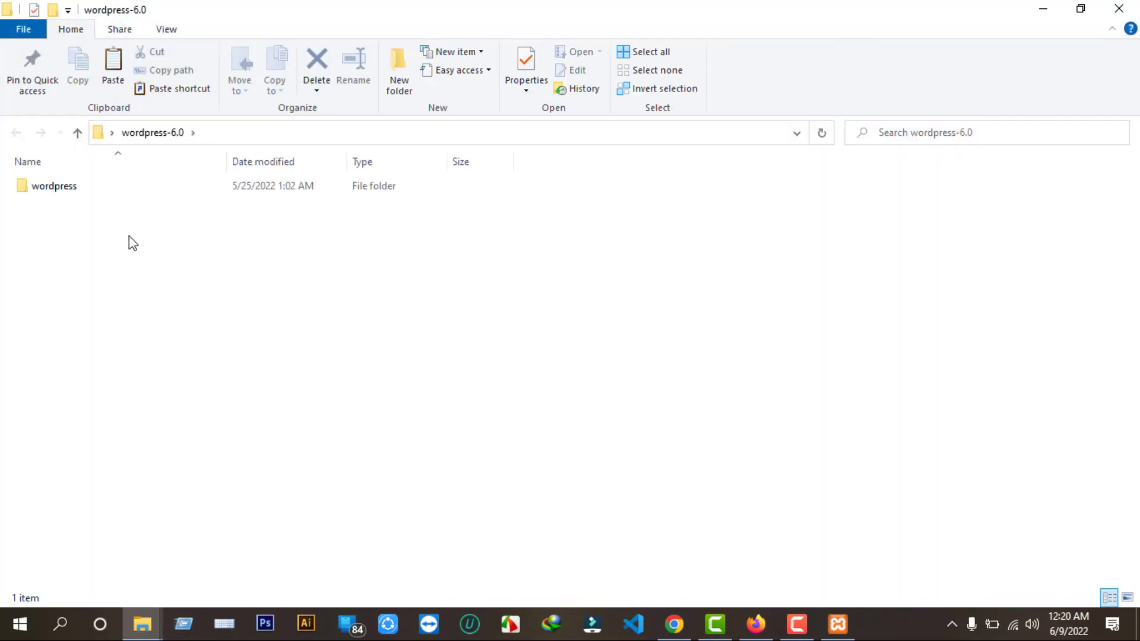
Open the inner wordpress folder and select all 19 files and folders.
{"action": "left_click", "coordinate": [68, 190]}
{"action": "double_click", "coordinate": [69, 193]}
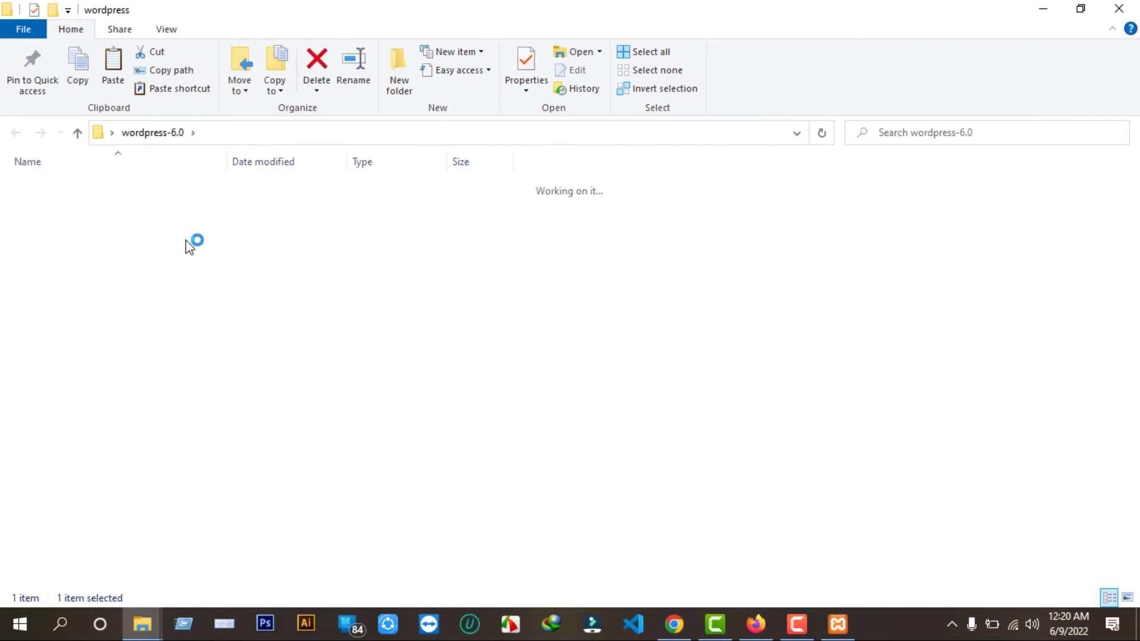
{"action": "left_click_drag", "start_coordinate": [13, 188], "coordinate": [203, 534]}
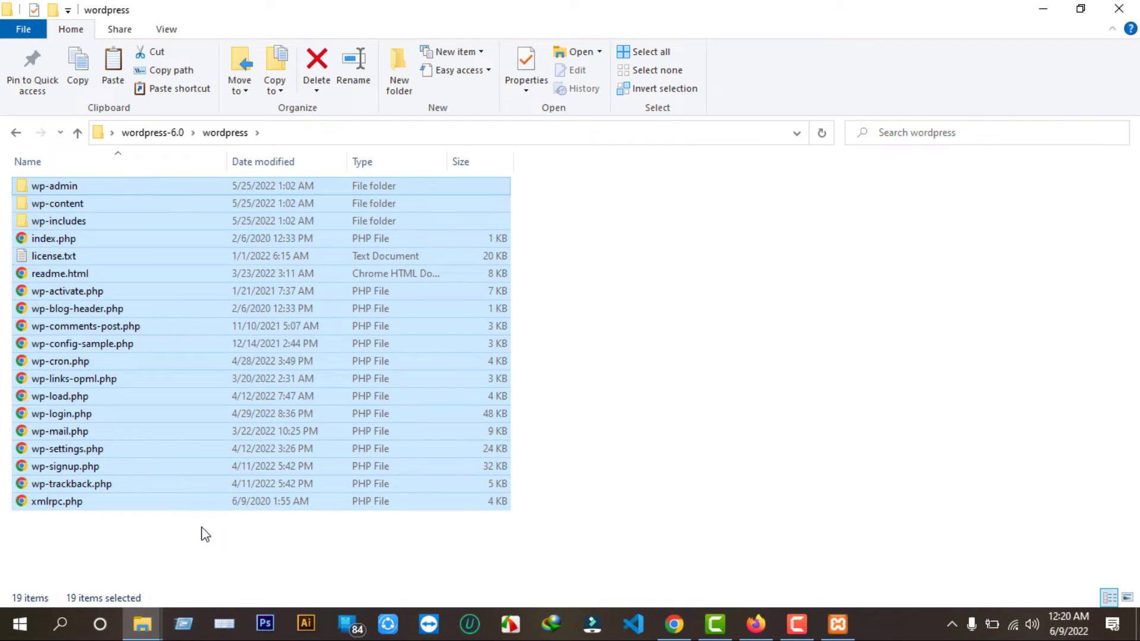
{"action": "left_click", "coordinate": [1044, 10]}
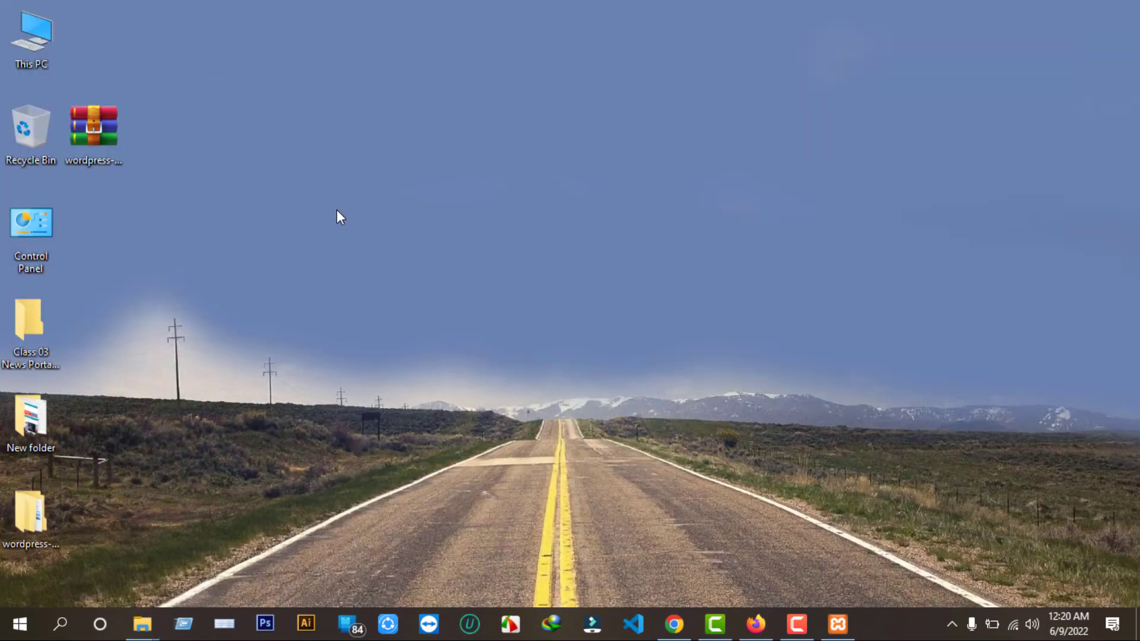
{"action": "double_click", "coordinate": [33, 46]}
Paste the selected WordPress files into the empty C:\xampp\htdocs\wp folder.
{"action": "double_click", "coordinate": [117, 336]}
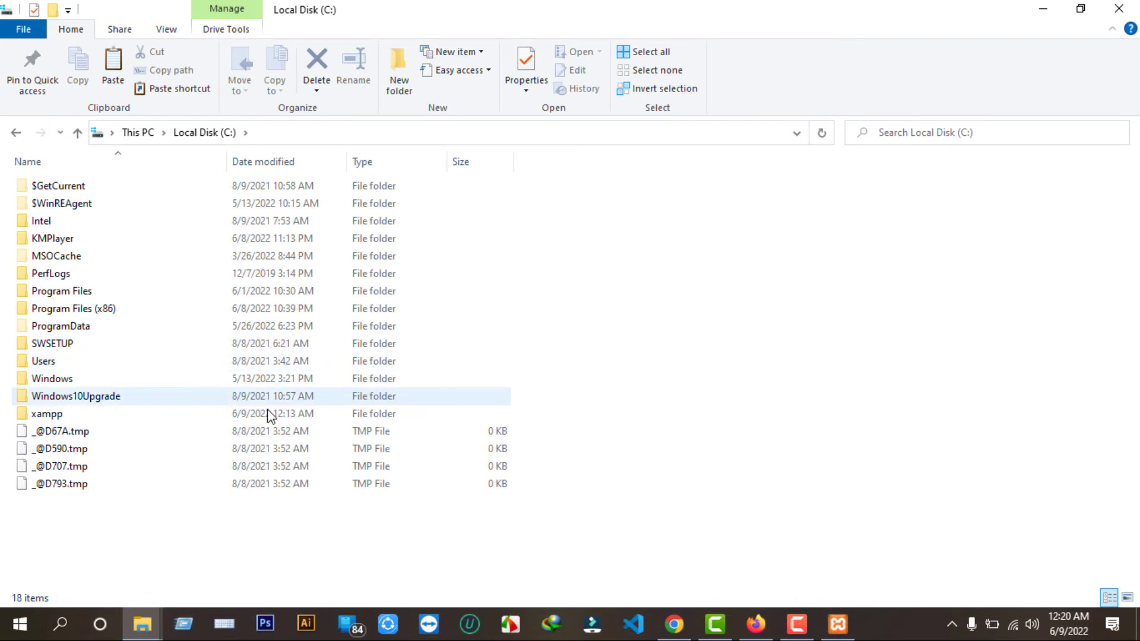
{"action": "left_click", "coordinate": [77, 415]}
{"action": "double_click", "coordinate": [78, 414]}
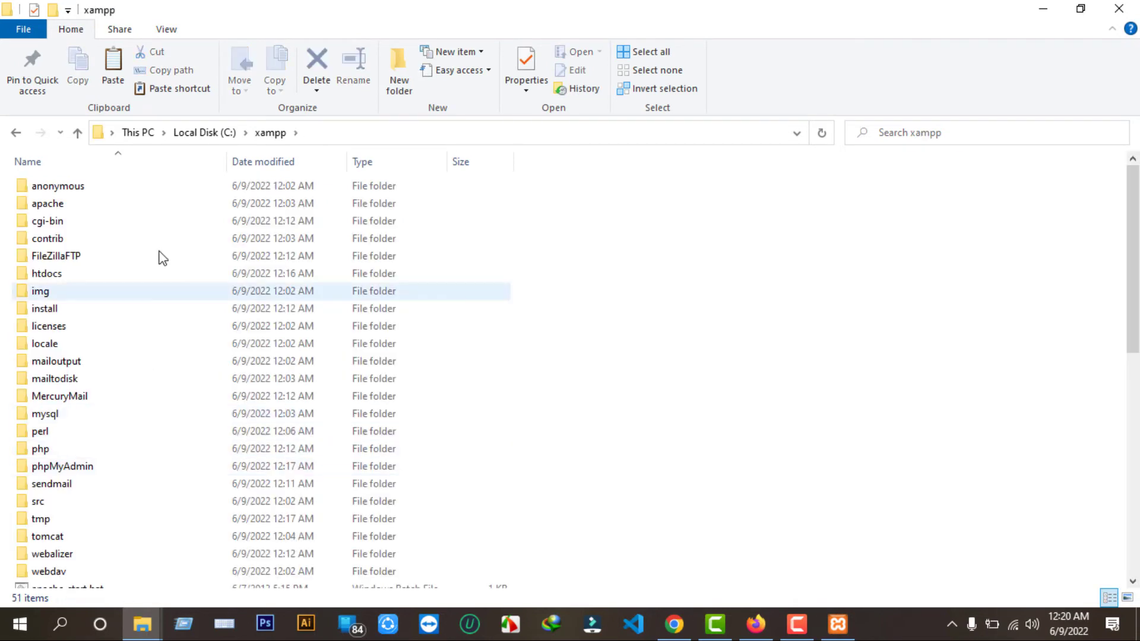
{"action": "left_click", "coordinate": [77, 276]}
{"action": "double_click", "coordinate": [77, 276]}
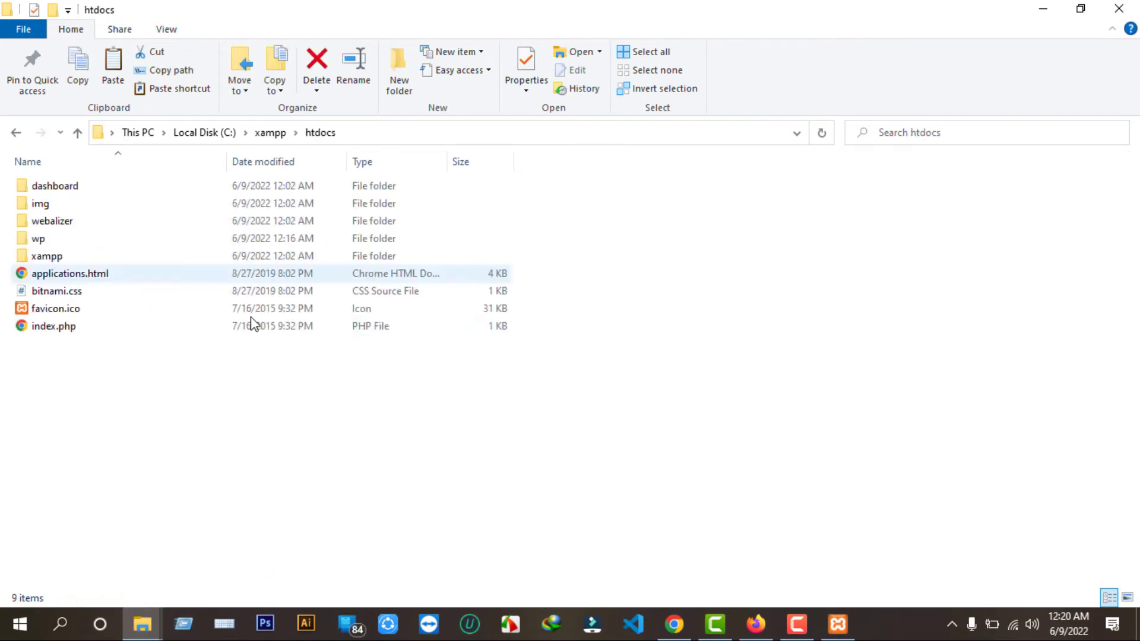
{"action": "left_click", "coordinate": [76, 240]}
{"action": "double_click", "coordinate": [83, 239]}
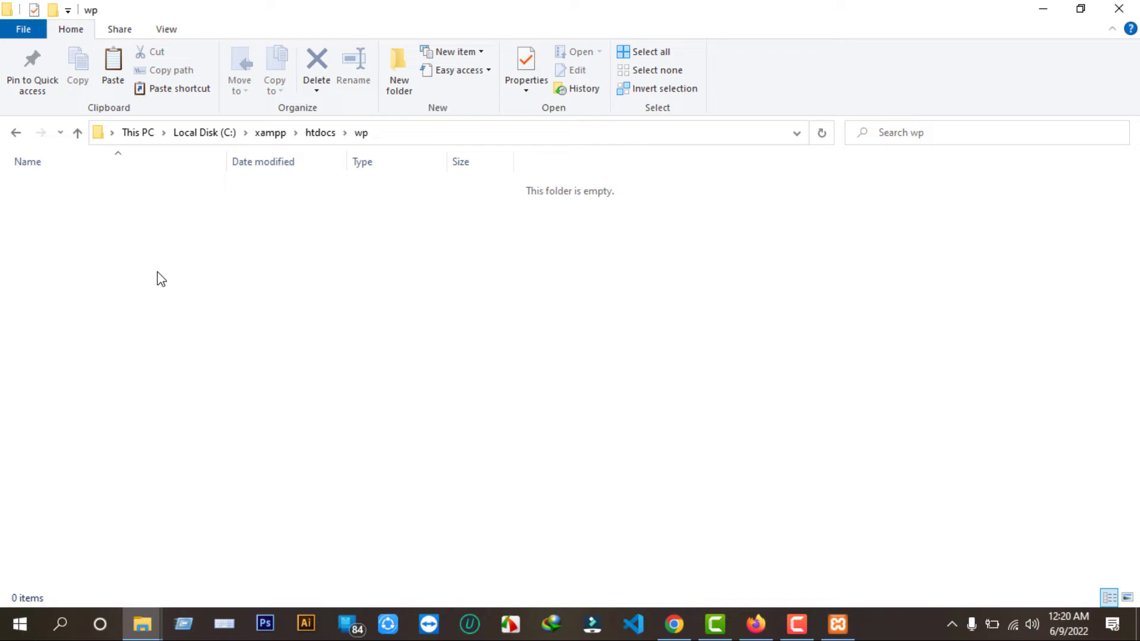
{"action": "key", "text": "ctrl+v"}
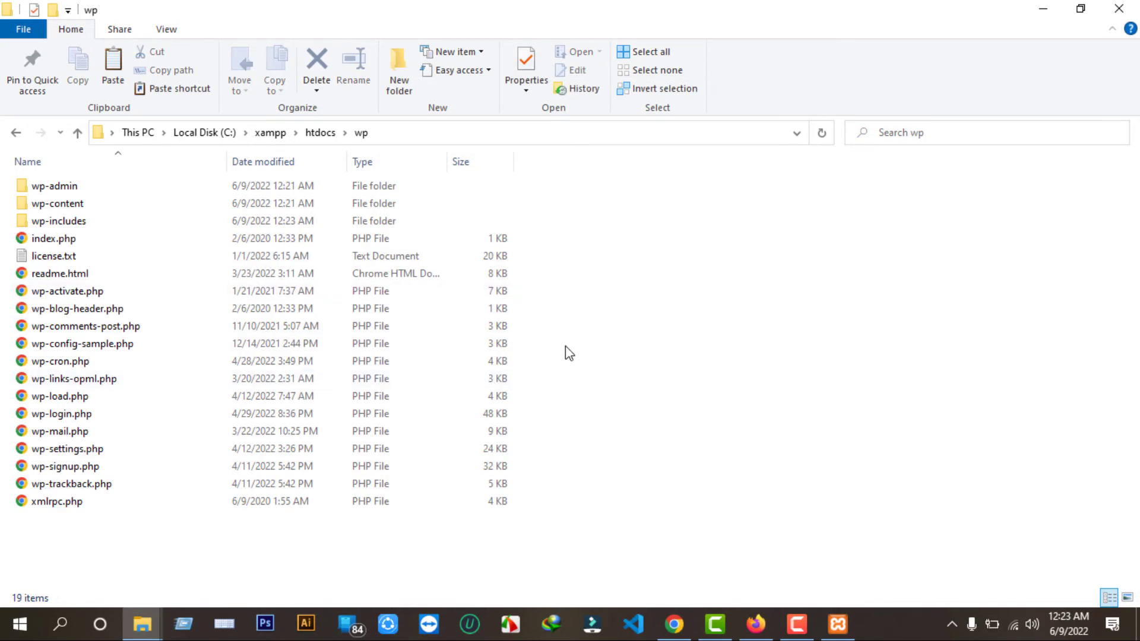
{"action": "left_click", "coordinate": [1043, 9]}
Load localhost/wp in a new Chrome tab.
{"action": "left_click", "coordinate": [686, 624]}
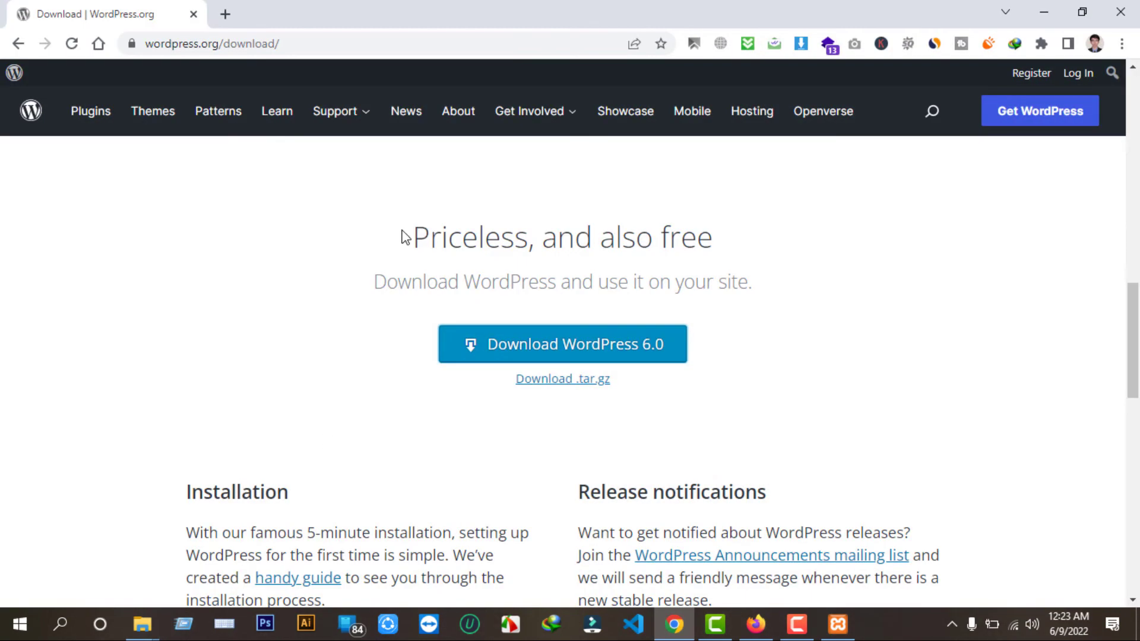
{"action": "left_click", "coordinate": [225, 14]}
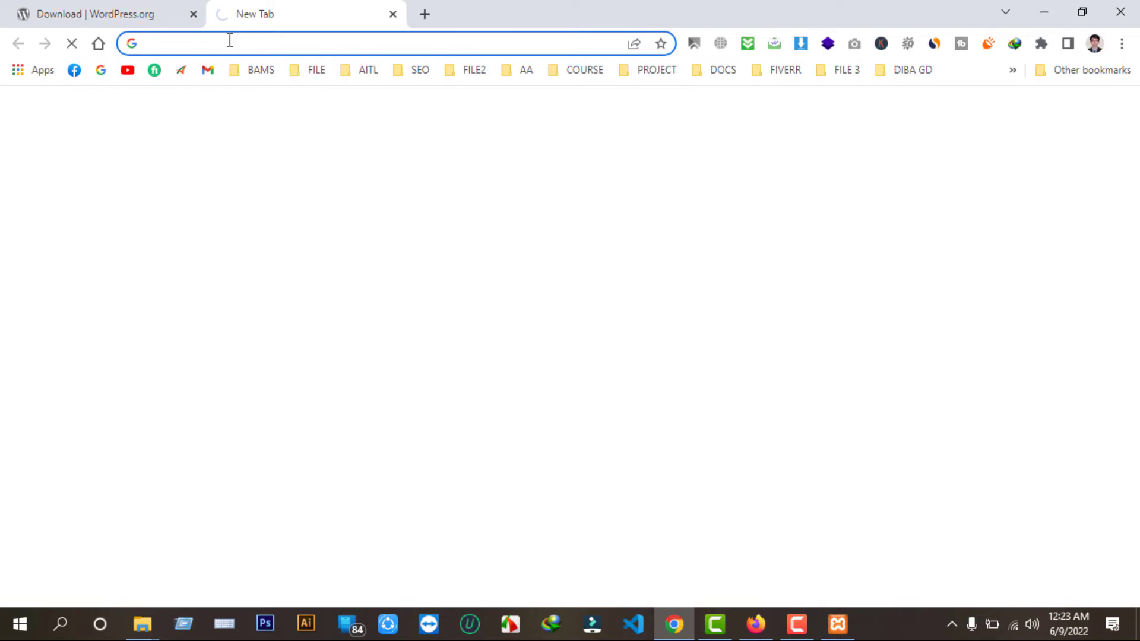
{"action": "left_click", "coordinate": [230, 40]}
{"action": "type", "text": "localhost"}
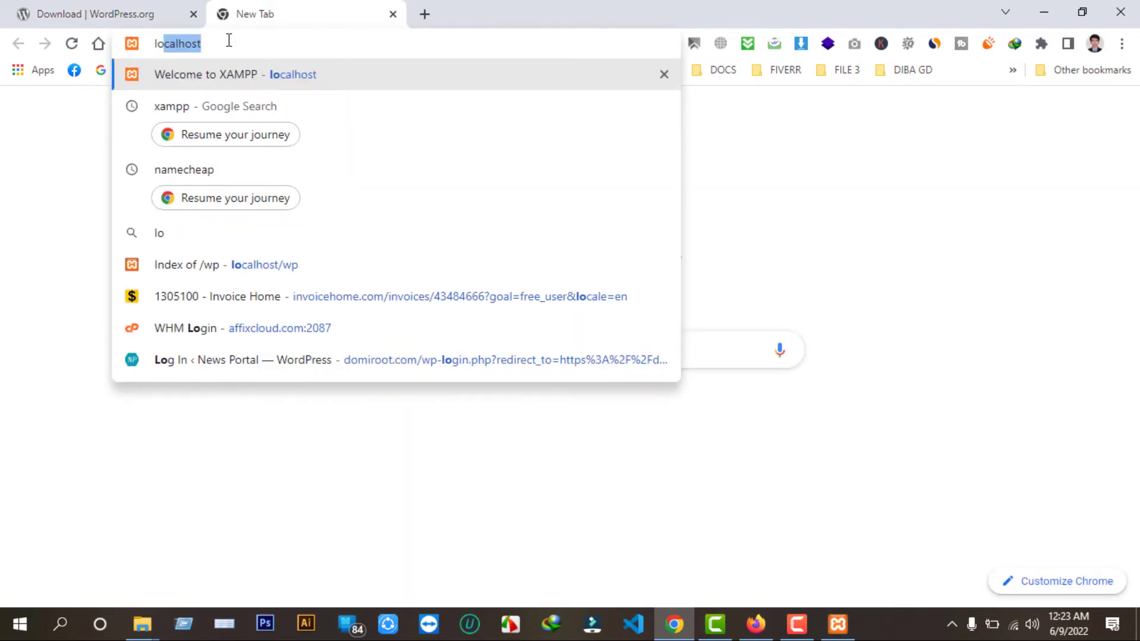
{"action": "key", "text": "Return"}
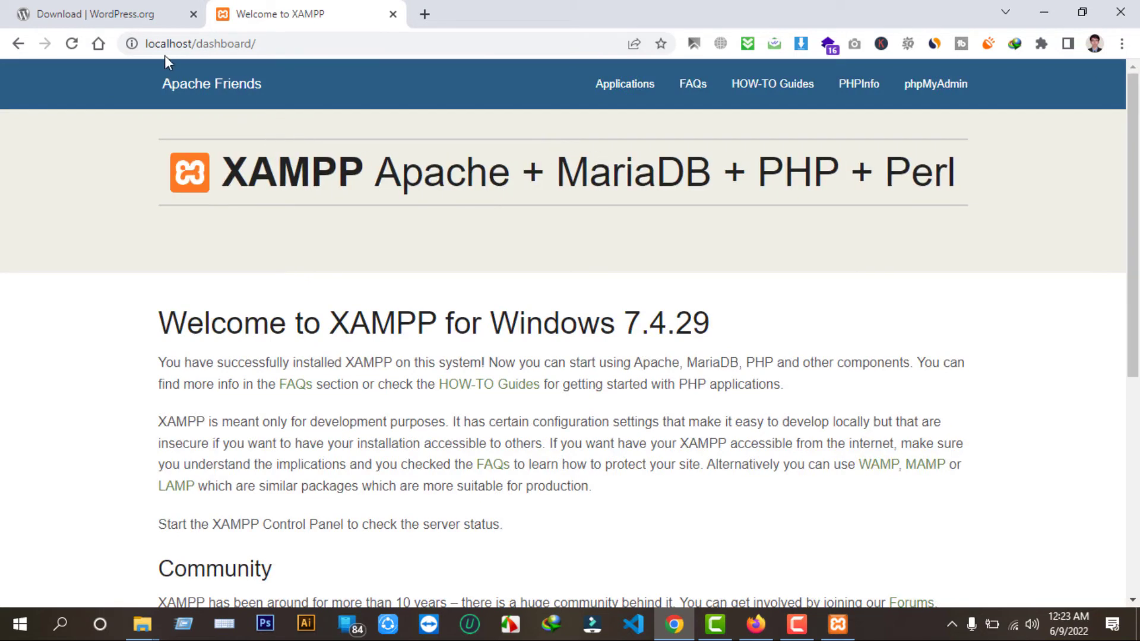
{"action": "left_click_drag", "start_coordinate": [198, 47], "coordinate": [330, 67]}
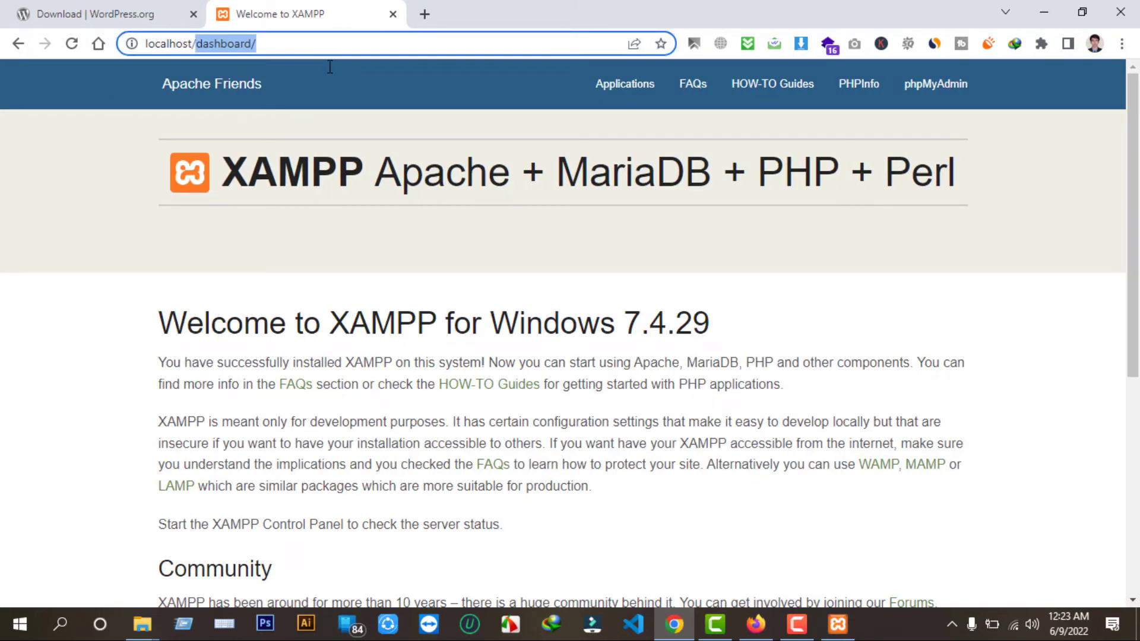
{"action": "type", "text": "wp"}
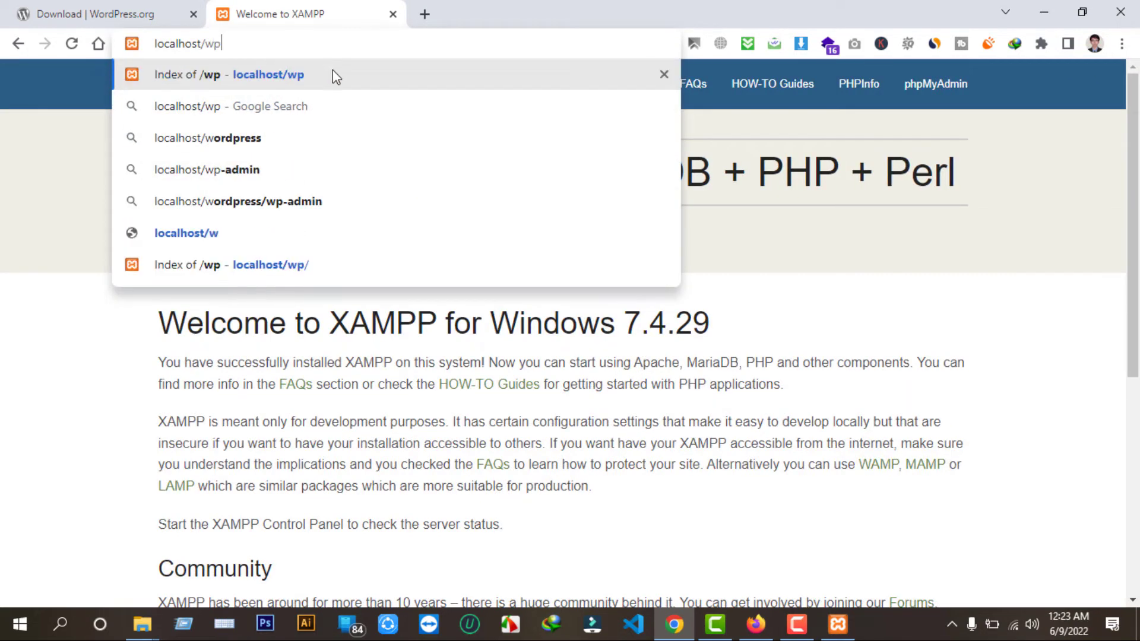
{"action": "key", "text": "Return"}
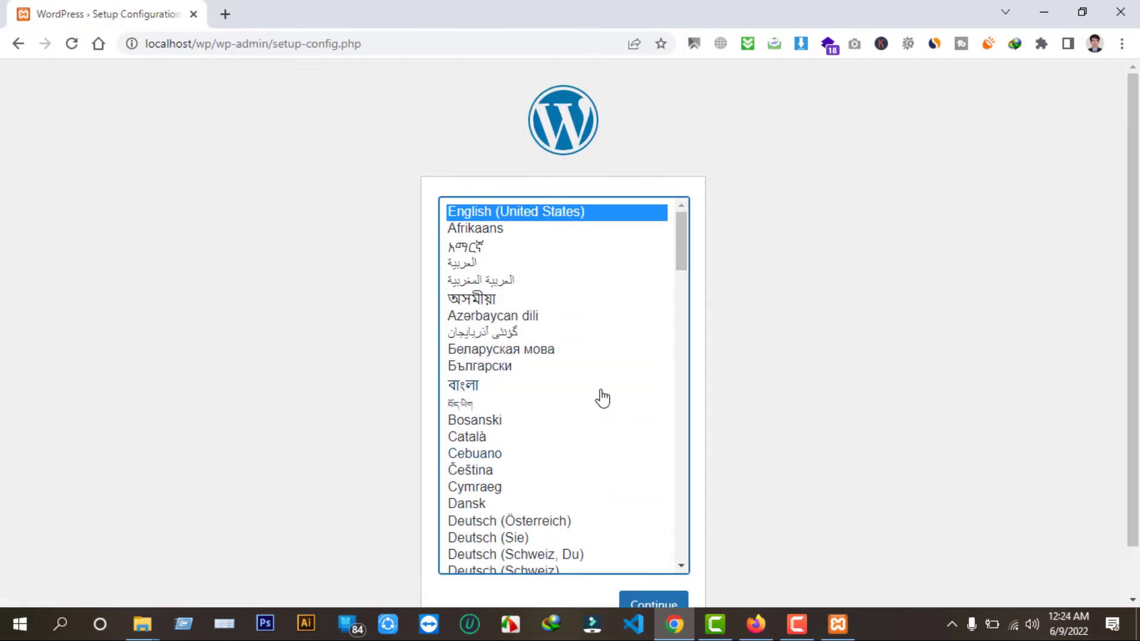
Continue the installer in English and close the leftover phpMyAdmin tab.
{"action": "scroll", "coordinate": [611, 409], "scroll_direction": "down", "scroll_amount": 3}
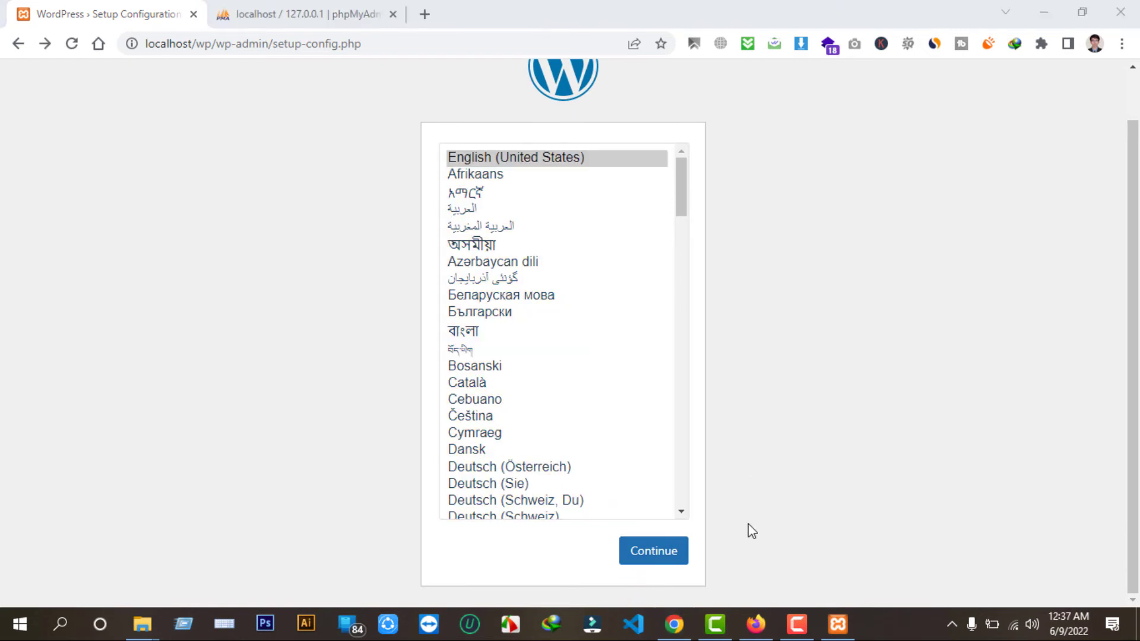
{"action": "left_click", "coordinate": [649, 558]}
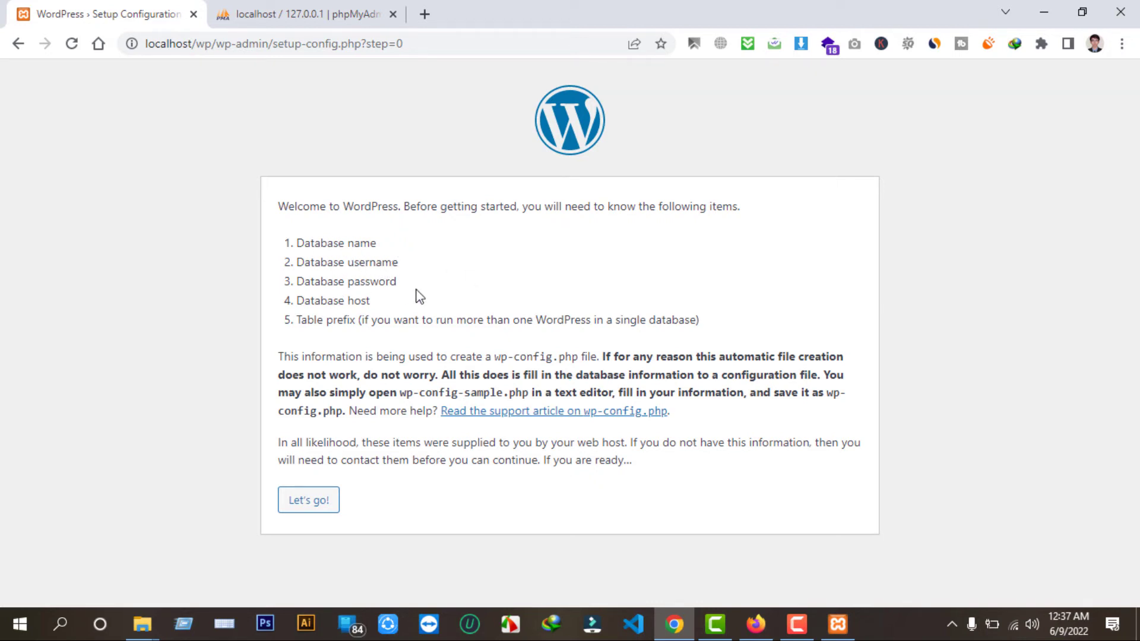
{"action": "left_click", "coordinate": [392, 13]}
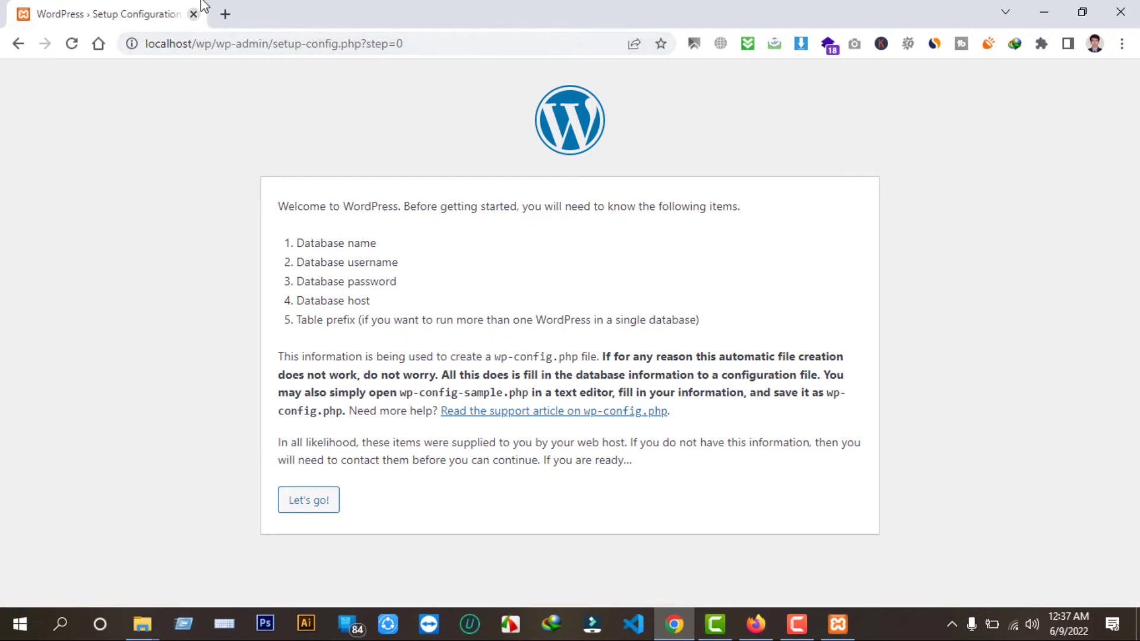
{"action": "left_click", "coordinate": [225, 14]}
Open phpMyAdmin from the localhost dashboard and show its Databases list.
{"action": "left_click", "coordinate": [245, 44]}
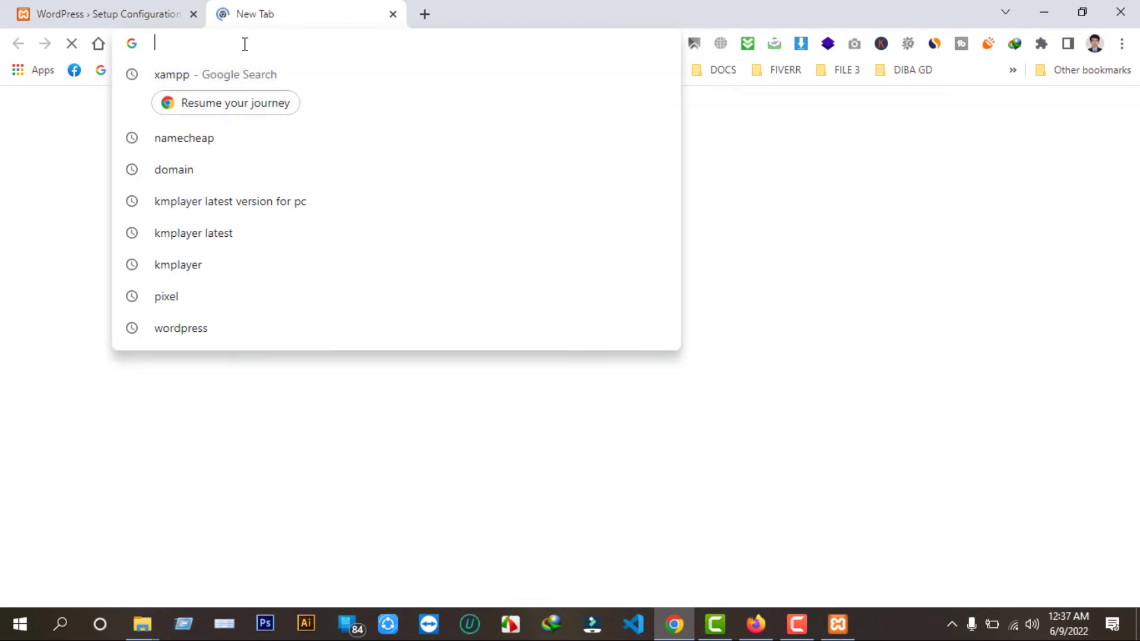
{"action": "type", "text": "localhost"}
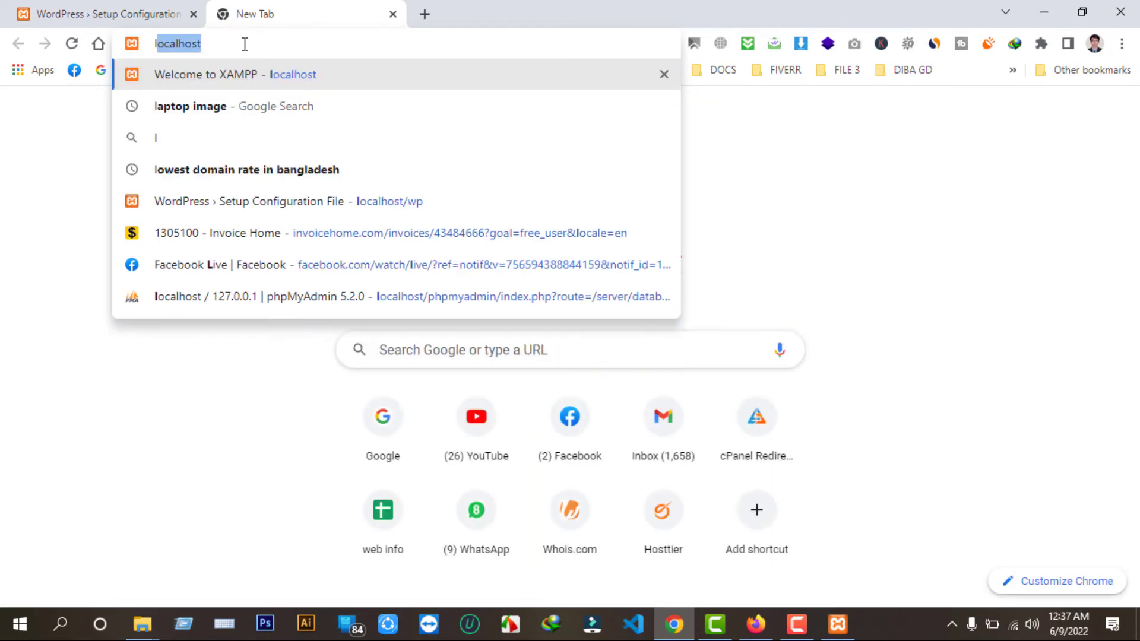
{"action": "key", "text": "Return"}
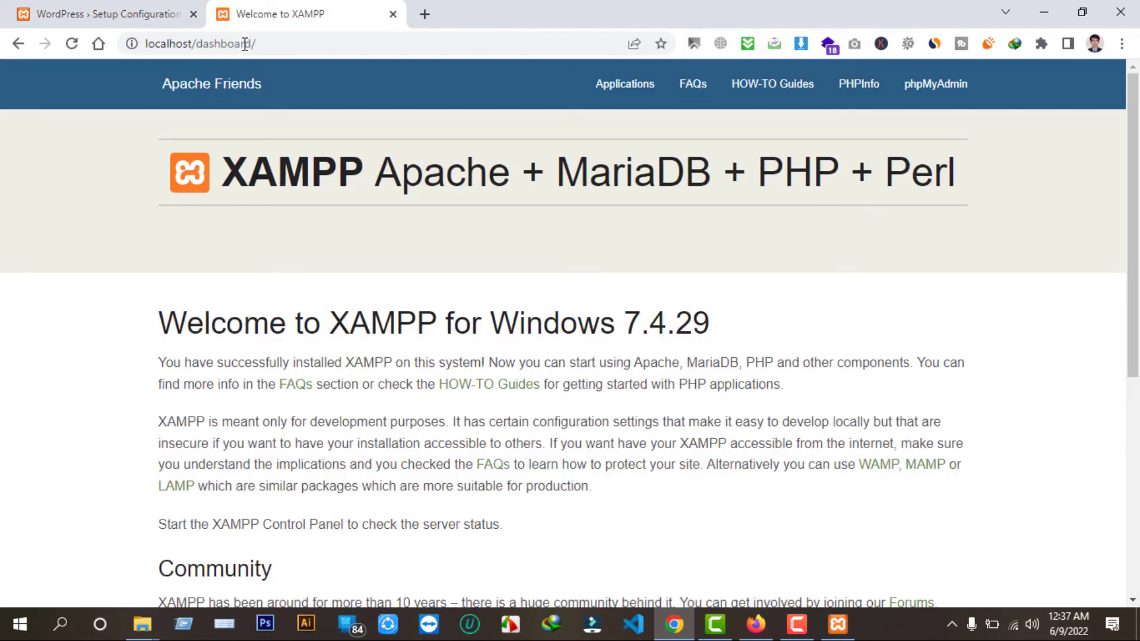
{"action": "left_click", "coordinate": [933, 86]}
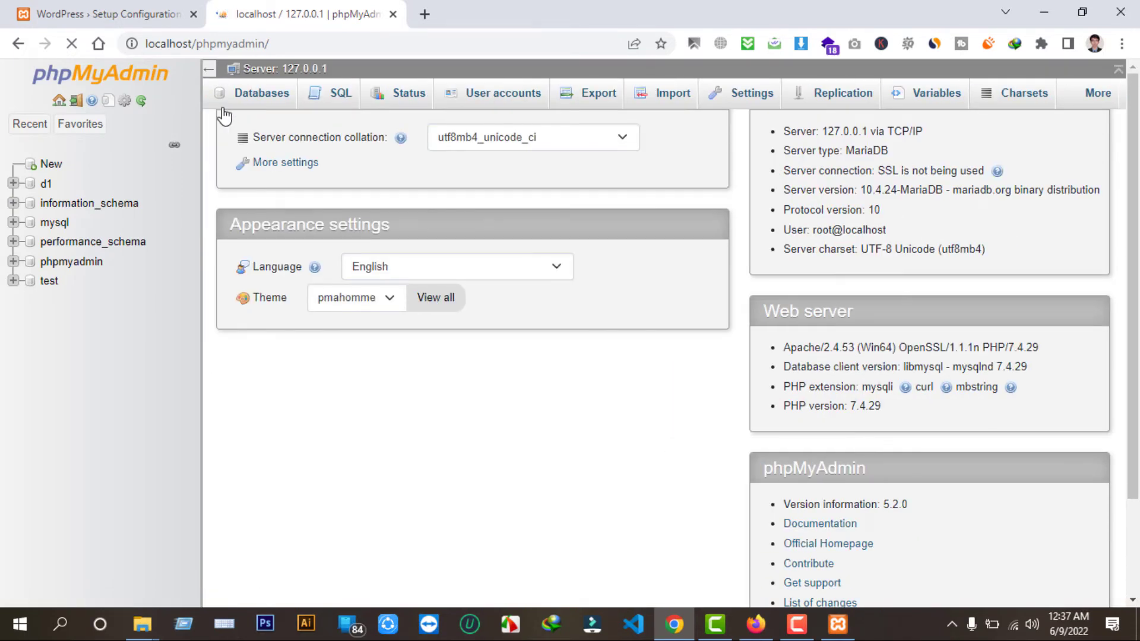
{"action": "left_click", "coordinate": [259, 99]}
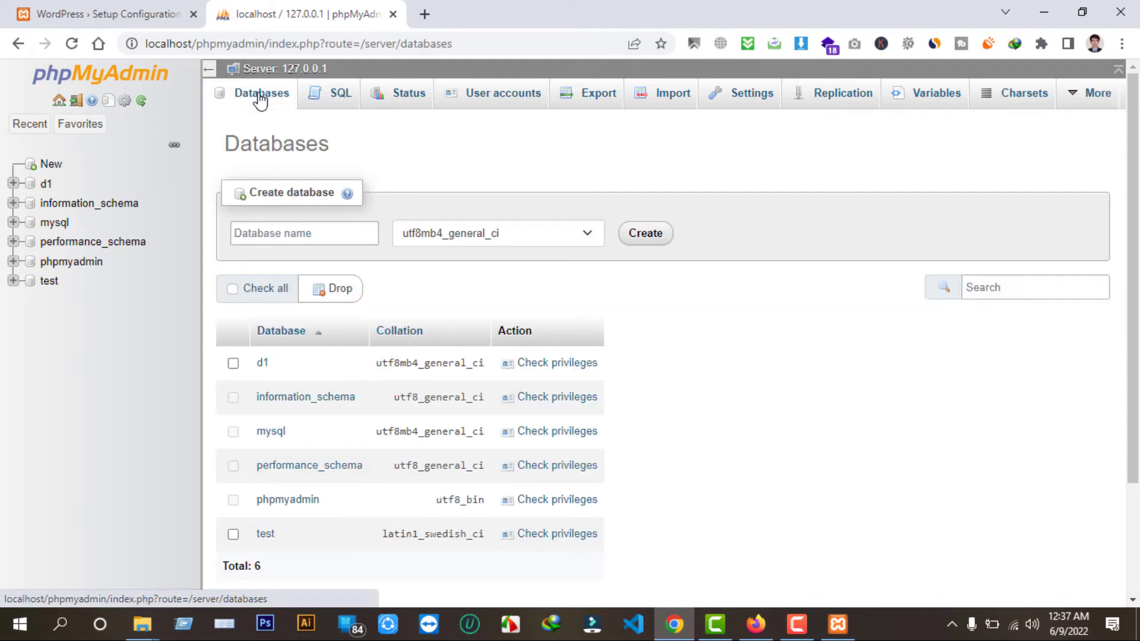
{"action": "left_click", "coordinate": [117, 8]}
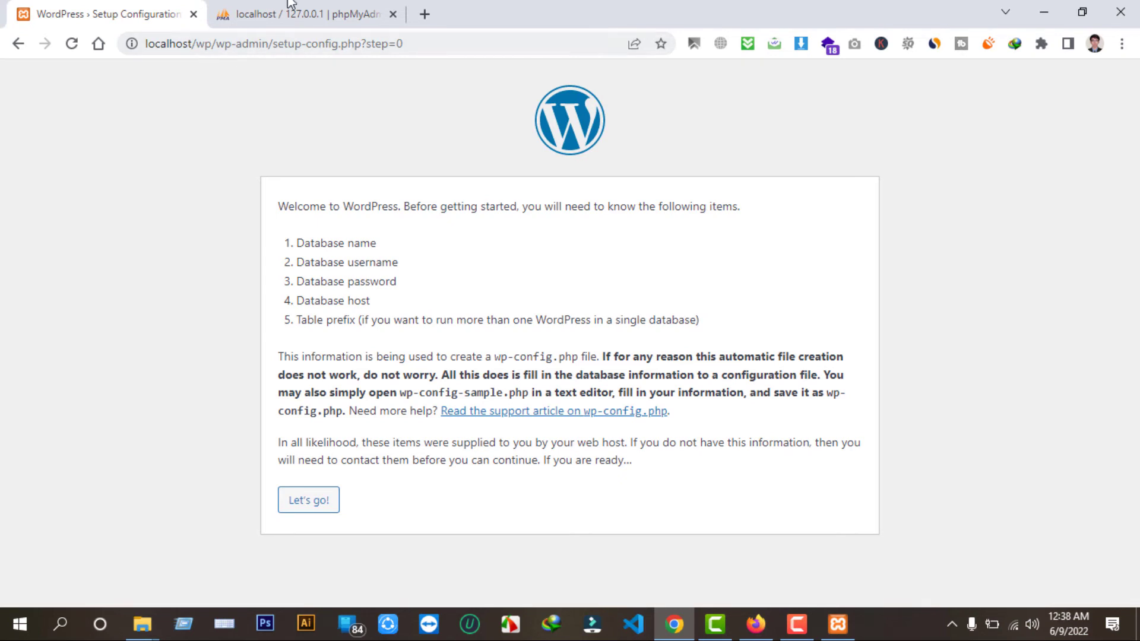
Create a new database named wp on the phpMyAdmin Databases page.
{"action": "left_click", "coordinate": [301, 13]}
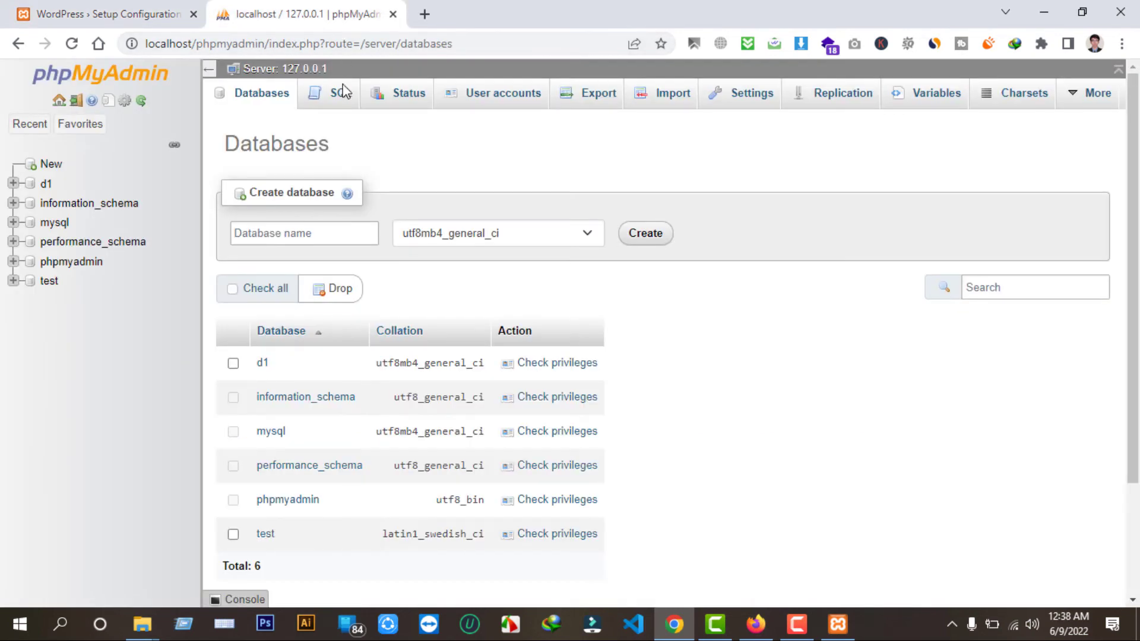
{"action": "left_click", "coordinate": [286, 236]}
{"action": "type", "text": "wp"}
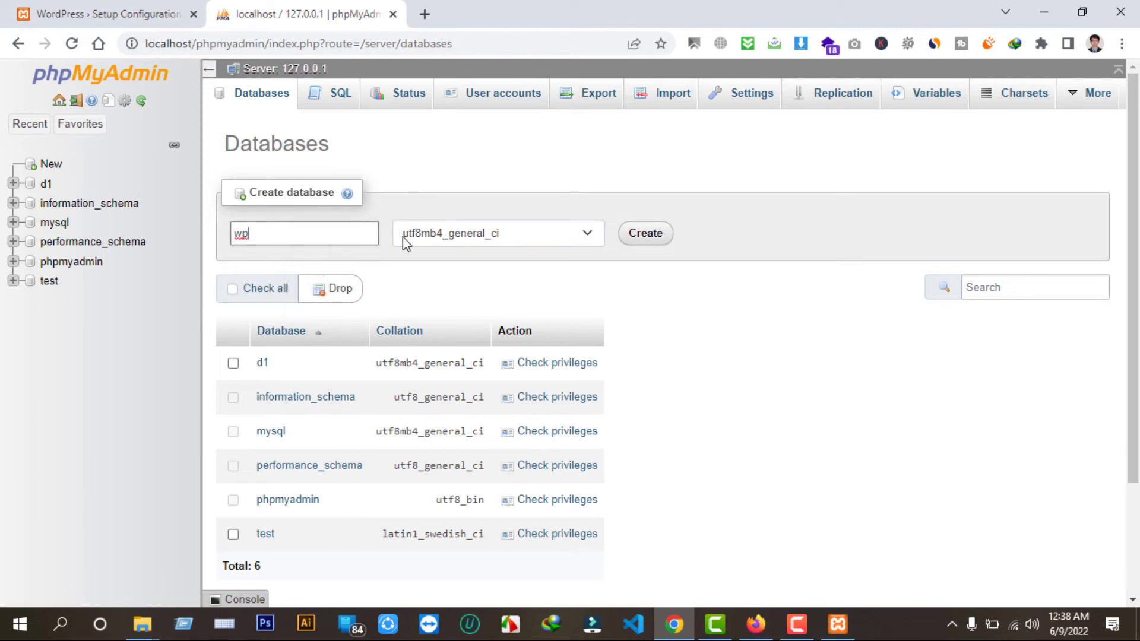
{"action": "left_click", "coordinate": [645, 237]}
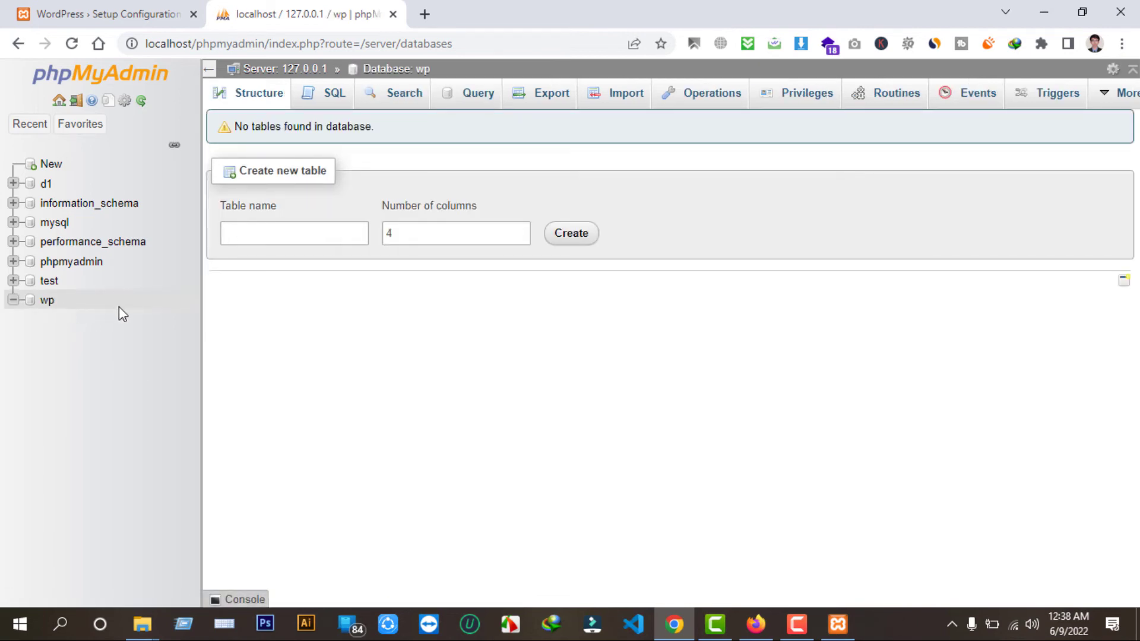
Start WordPress setup and change the Database Name from wordpress to wp.
{"action": "left_click", "coordinate": [94, 13]}
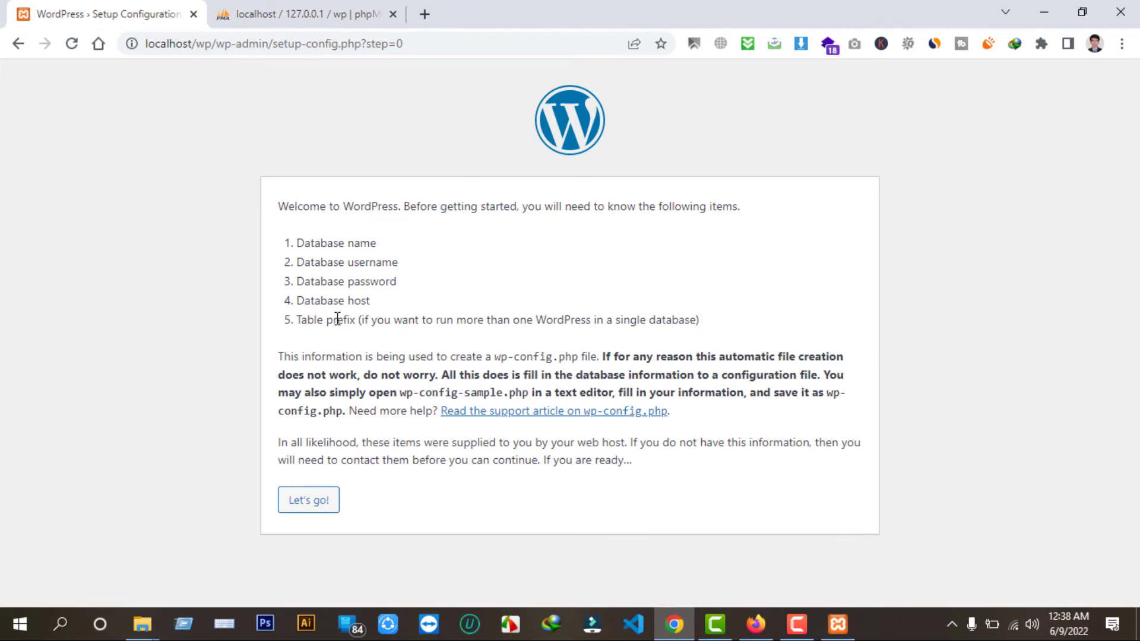
{"action": "left_click", "coordinate": [315, 502]}
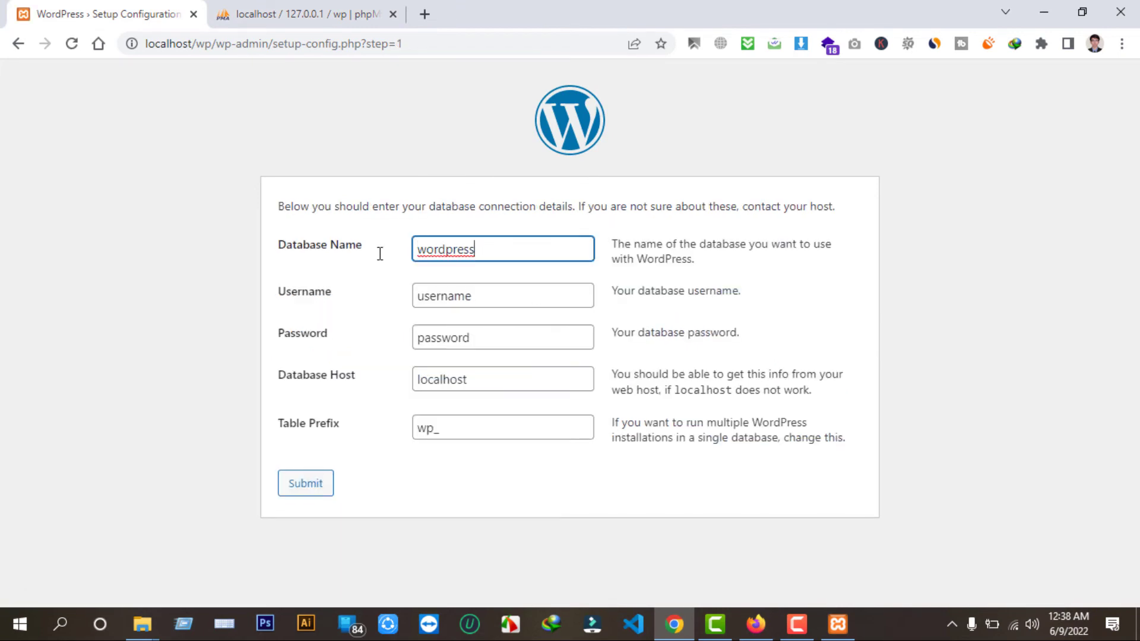
{"action": "key", "text": "ctrl+a"}
{"action": "type", "text": "wp"}
{"action": "left_click", "coordinate": [276, 9]}
{"action": "left_click", "coordinate": [201, 24]}
{"action": "left_click", "coordinate": [317, 14]}
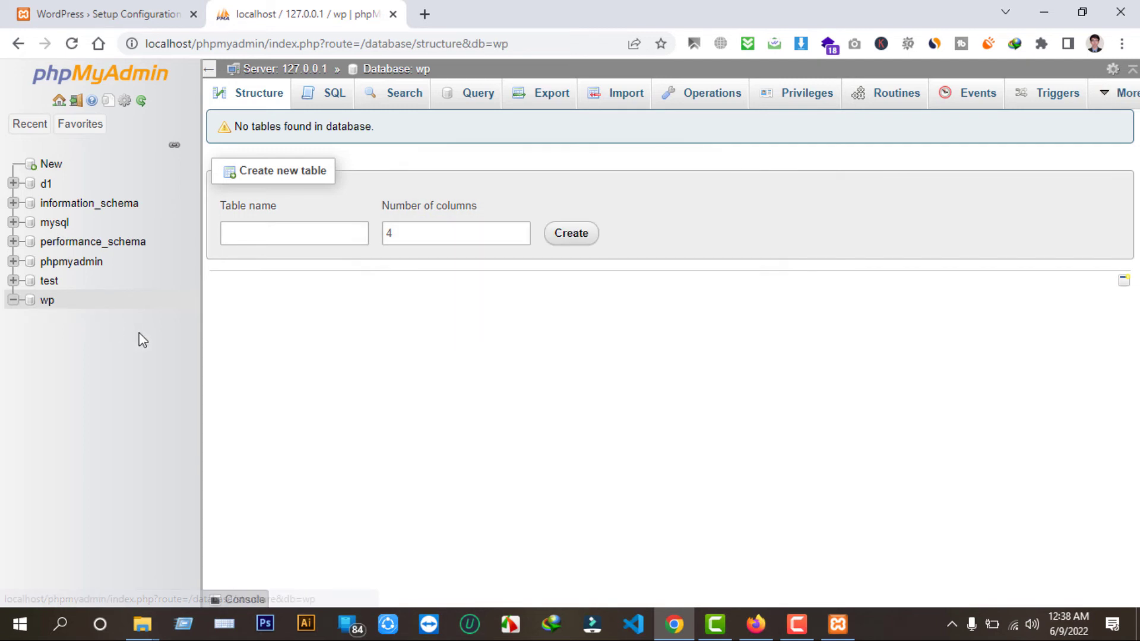
Confirm the three root accounts have ALL PRIVILEGES on wp, then return to WordPress.
{"action": "left_click", "coordinate": [808, 104]}
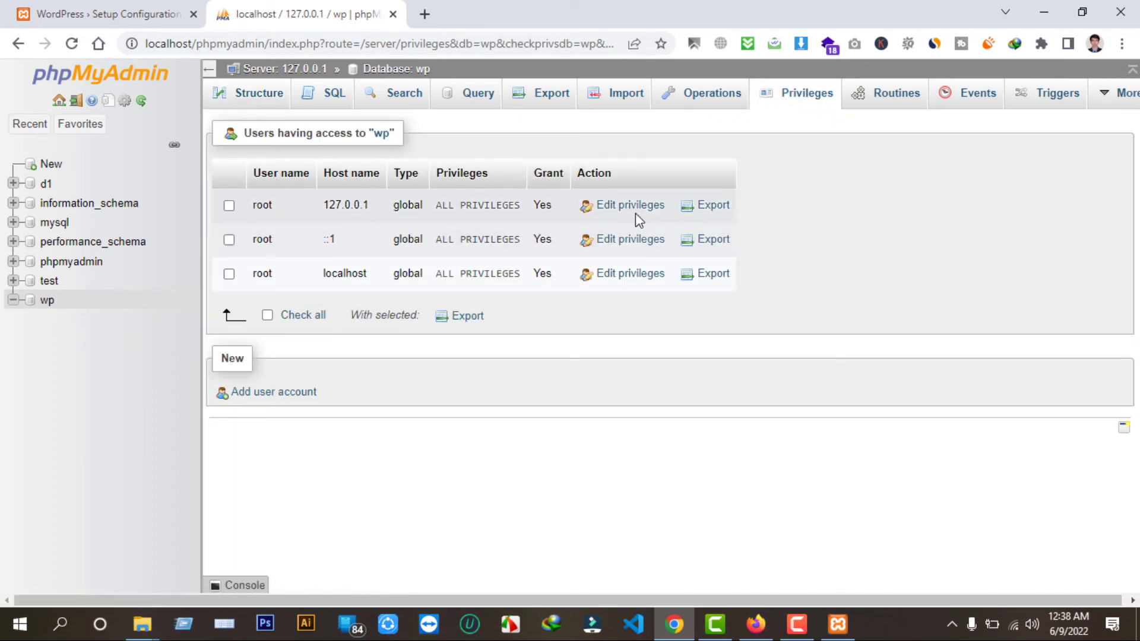
{"action": "left_click", "coordinate": [124, 12]}
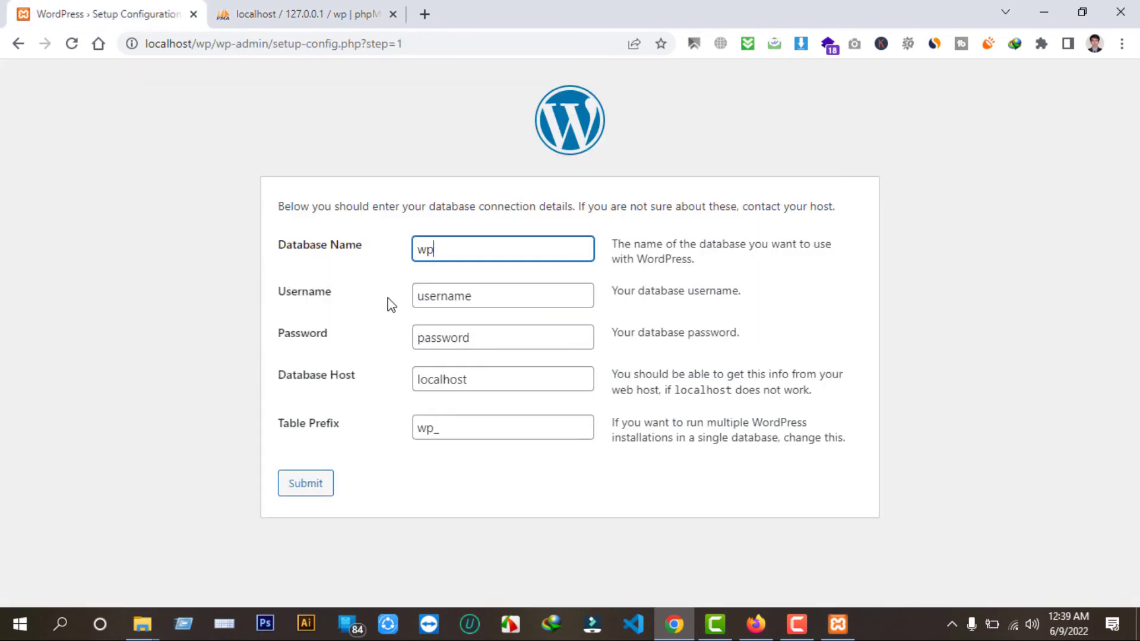
Submit database username root with a blank password, then run the installation.
{"action": "double_click", "coordinate": [485, 339]}
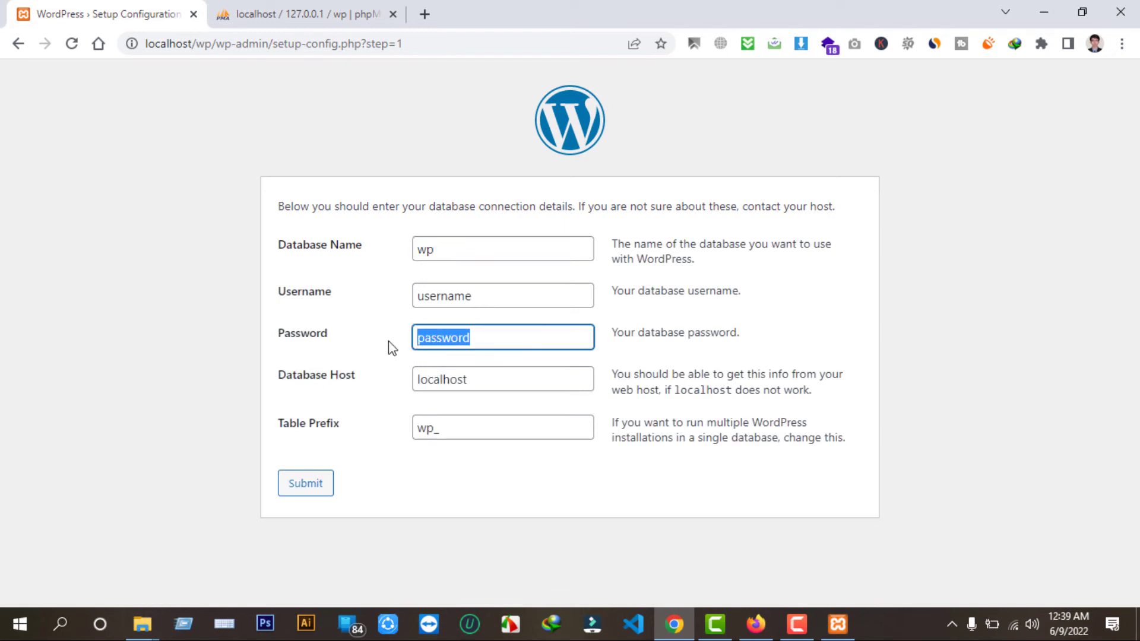
{"action": "key", "text": "BackSpace"}
{"action": "double_click", "coordinate": [491, 295]}
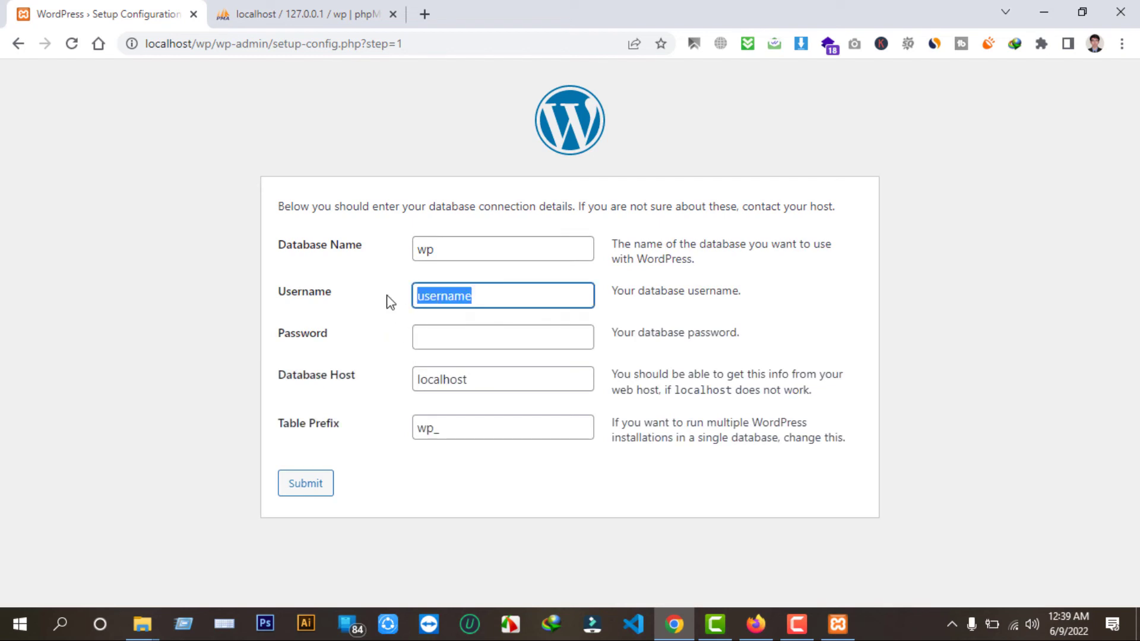
{"action": "type", "text": "root"}
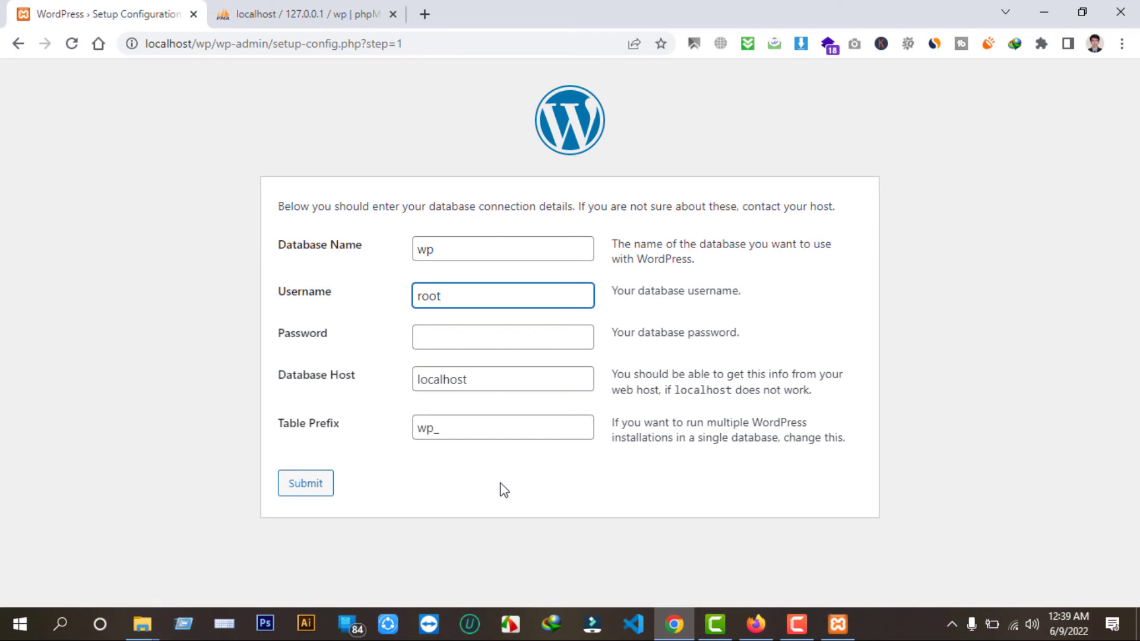
{"action": "left_click", "coordinate": [297, 485]}
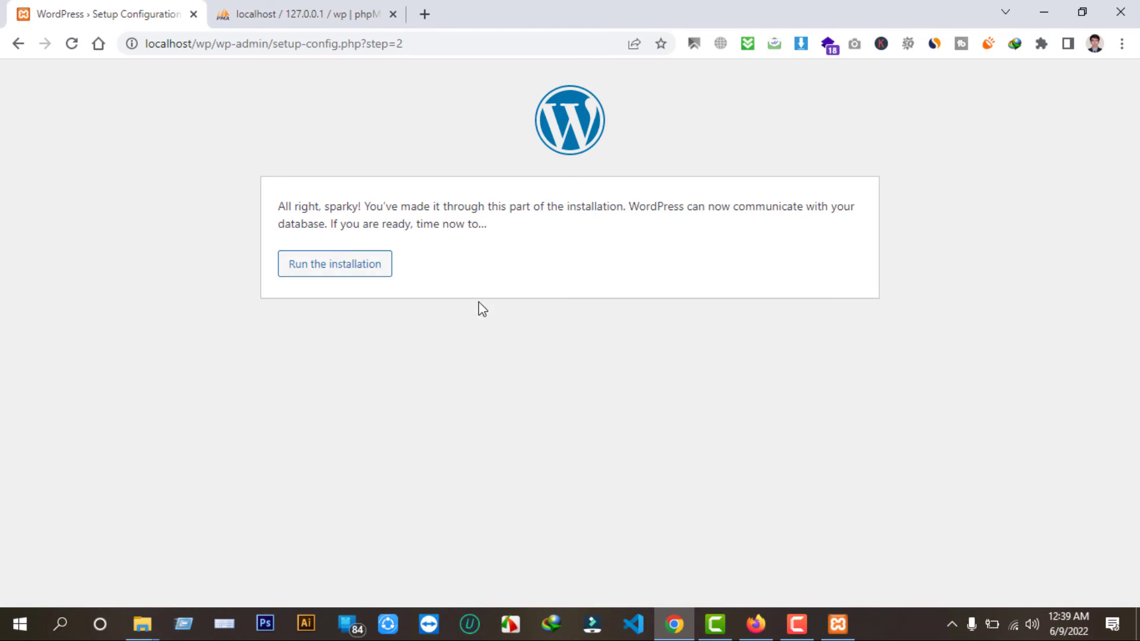
{"action": "left_click", "coordinate": [317, 278]}
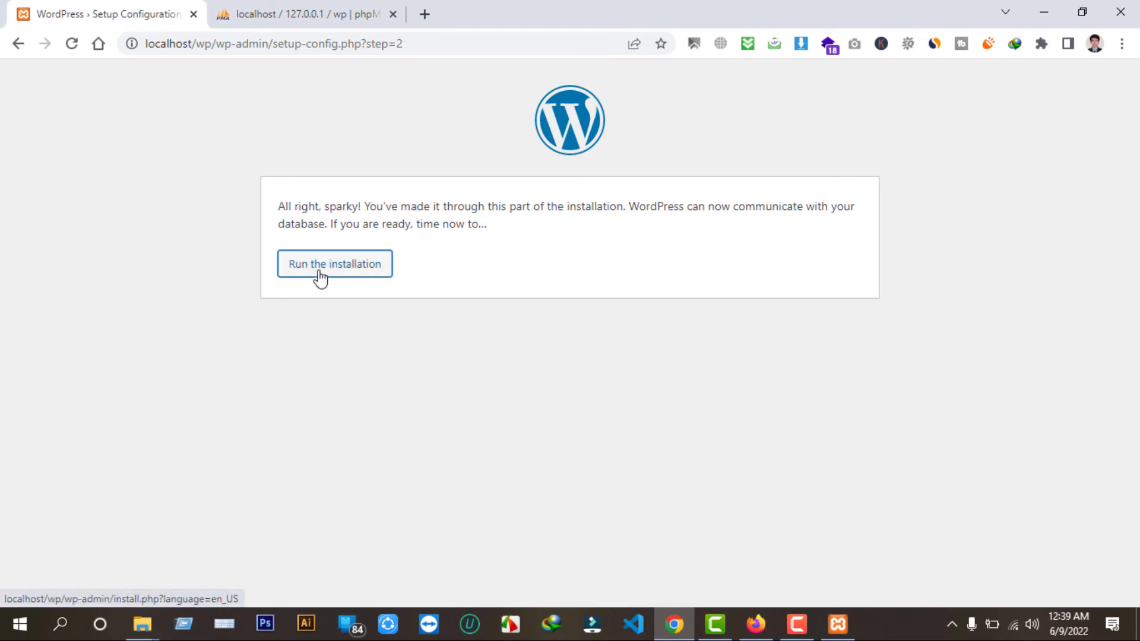
Enter site title 'Test Website' and admin username 'admin'.
{"action": "scroll", "coordinate": [707, 329], "scroll_direction": "down", "scroll_amount": 2}
{"action": "scroll", "coordinate": [702, 331], "scroll_direction": "up", "scroll_amount": 3}
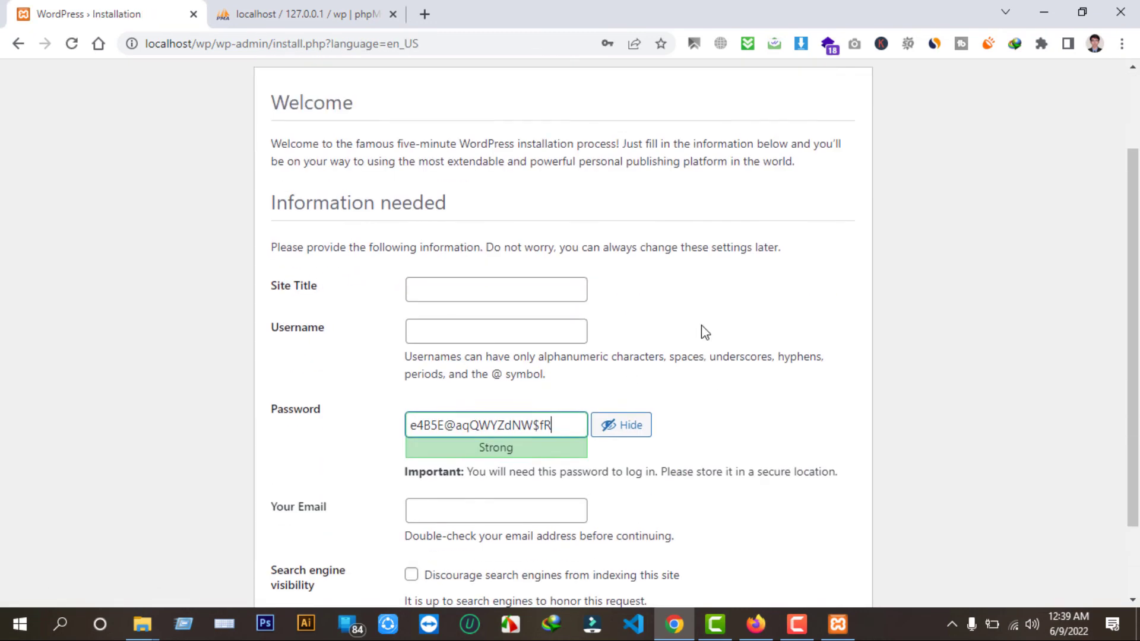
{"action": "scroll", "coordinate": [452, 322], "scroll_direction": "down", "scroll_amount": 1}
{"action": "scroll", "coordinate": [547, 318], "scroll_direction": "down", "scroll_amount": 1}
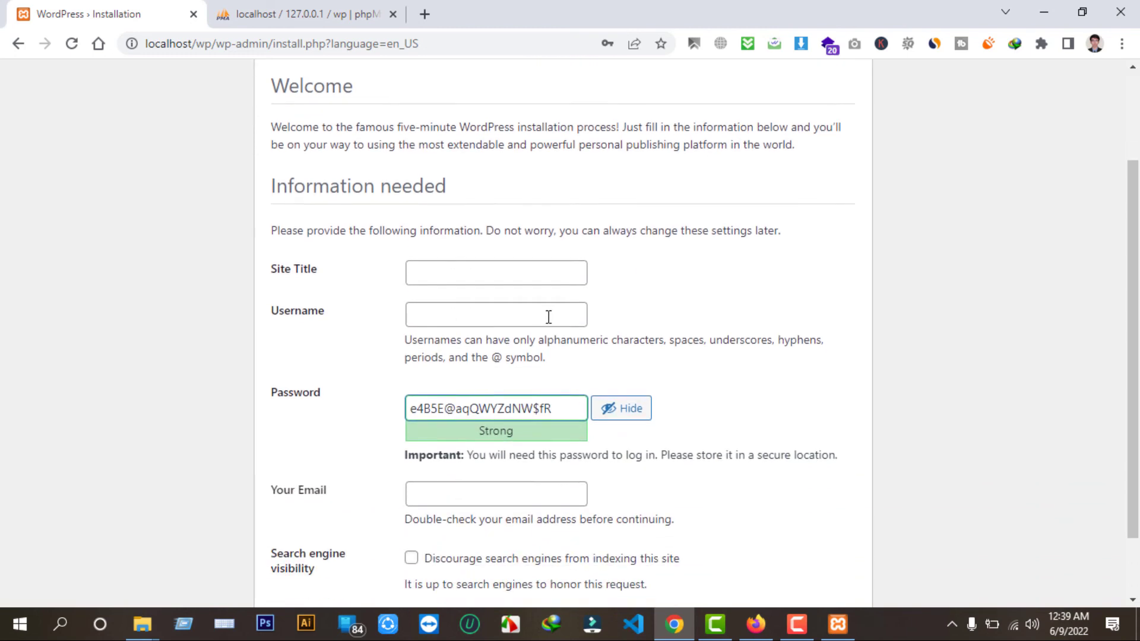
{"action": "left_click", "coordinate": [497, 233]}
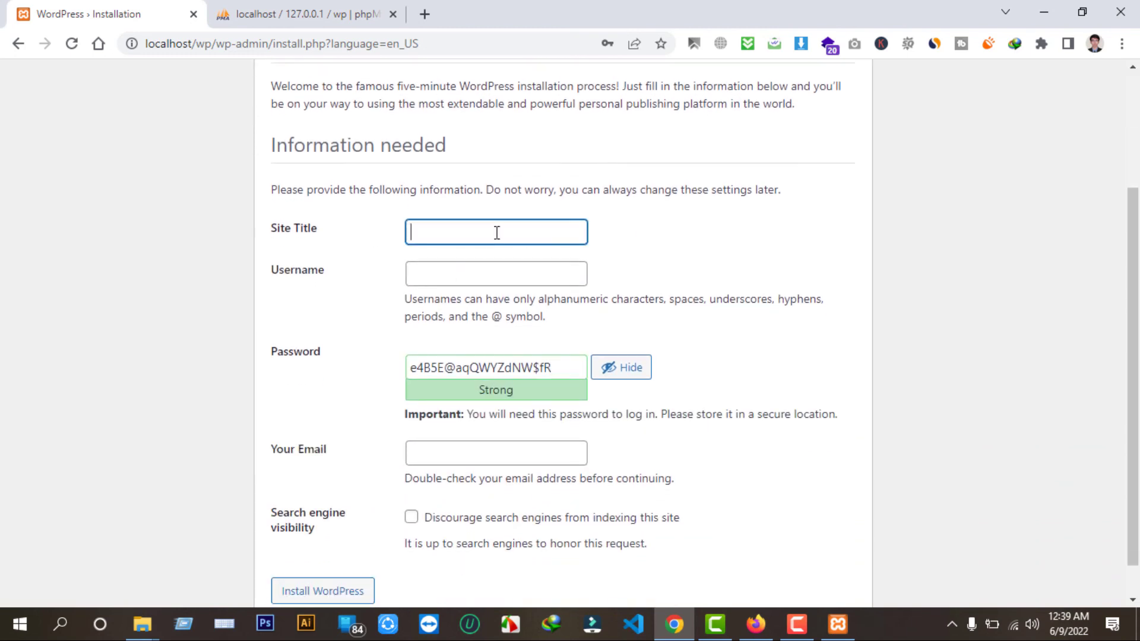
{"action": "type", "text": "Test Website"}
{"action": "left_click", "coordinate": [476, 271]}
{"action": "type", "text": "admin"}
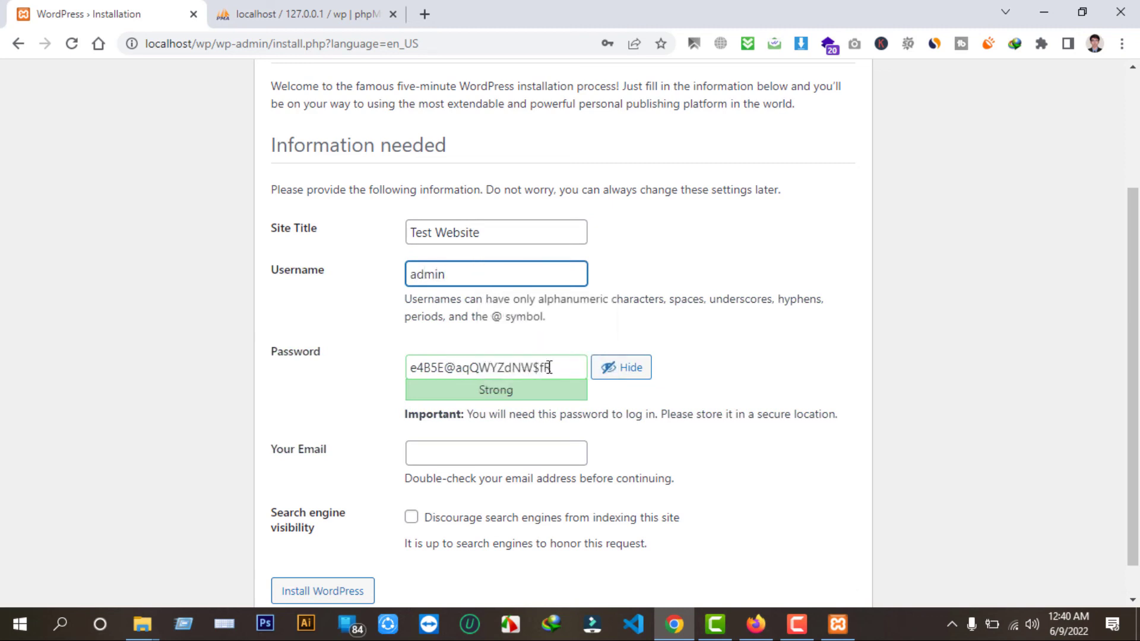
Set a weak admin password, confirm it, autofill the saved e-mail, and install WordPress.
{"action": "left_click_drag", "start_coordinate": [561, 372], "coordinate": [370, 371]}
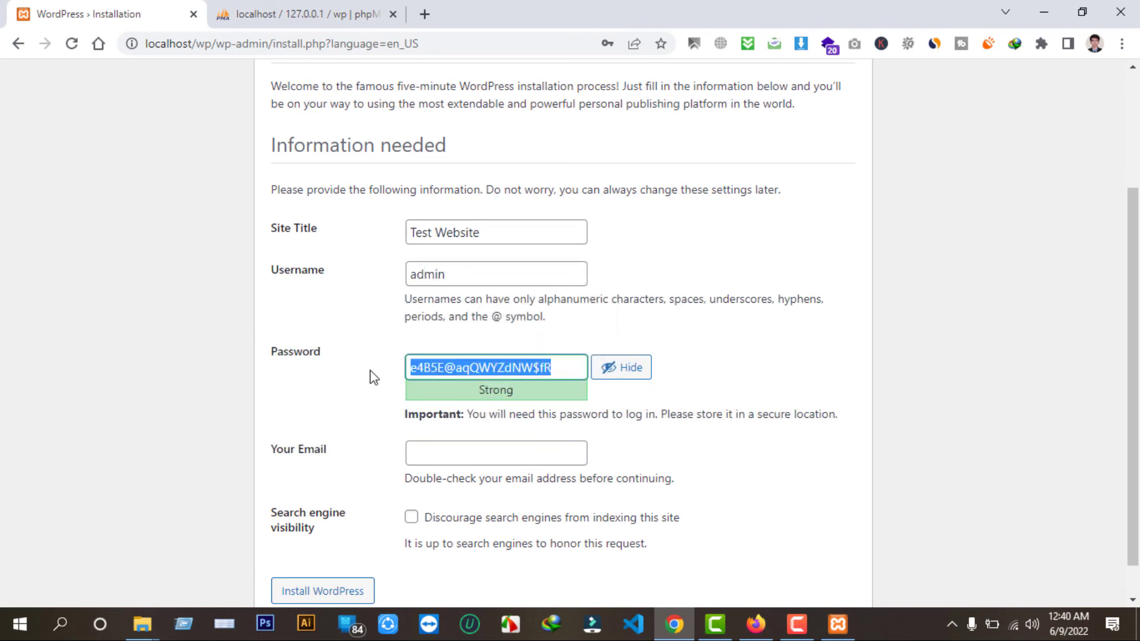
{"action": "type", "text": "1"}
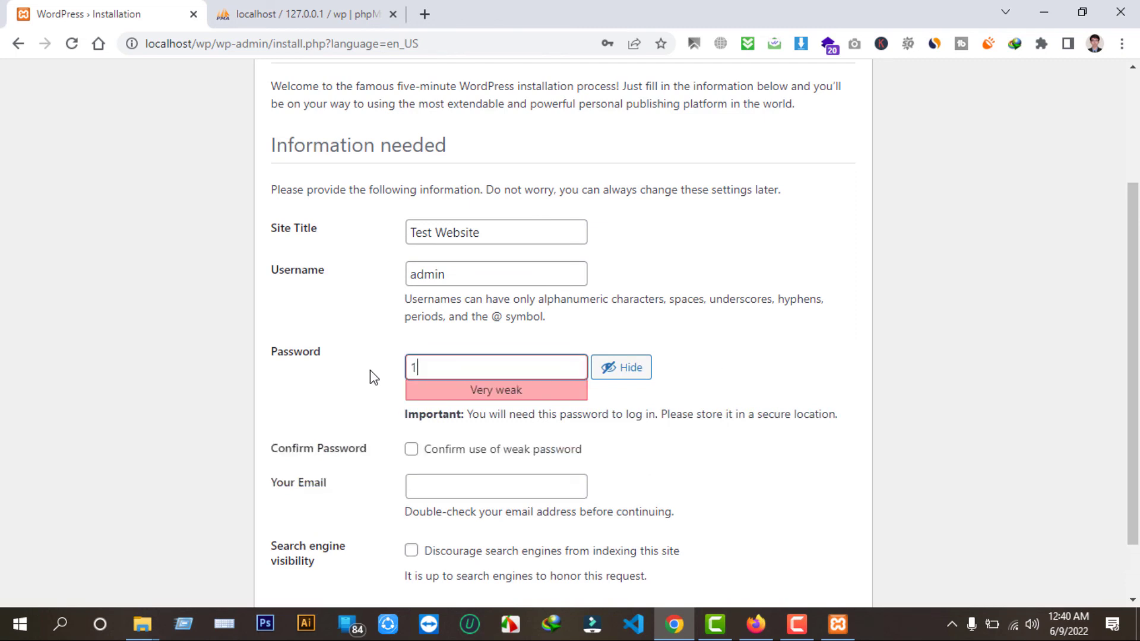
{"action": "left_click", "coordinate": [716, 369]}
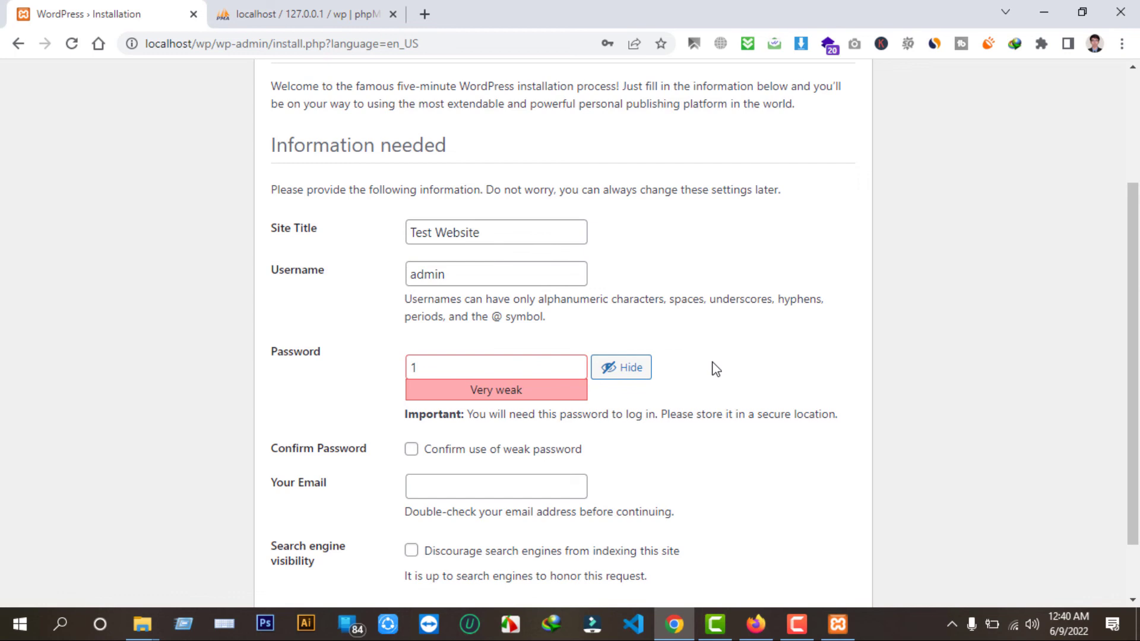
{"action": "scroll", "coordinate": [712, 369], "scroll_direction": "down", "scroll_amount": 1}
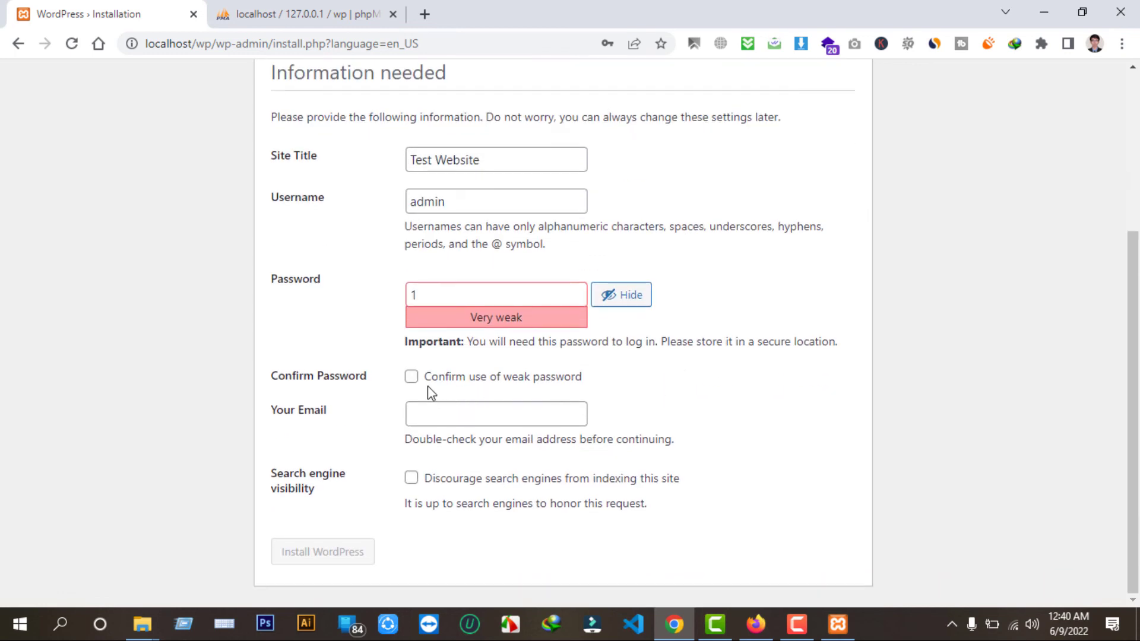
{"action": "left_click", "coordinate": [412, 377]}
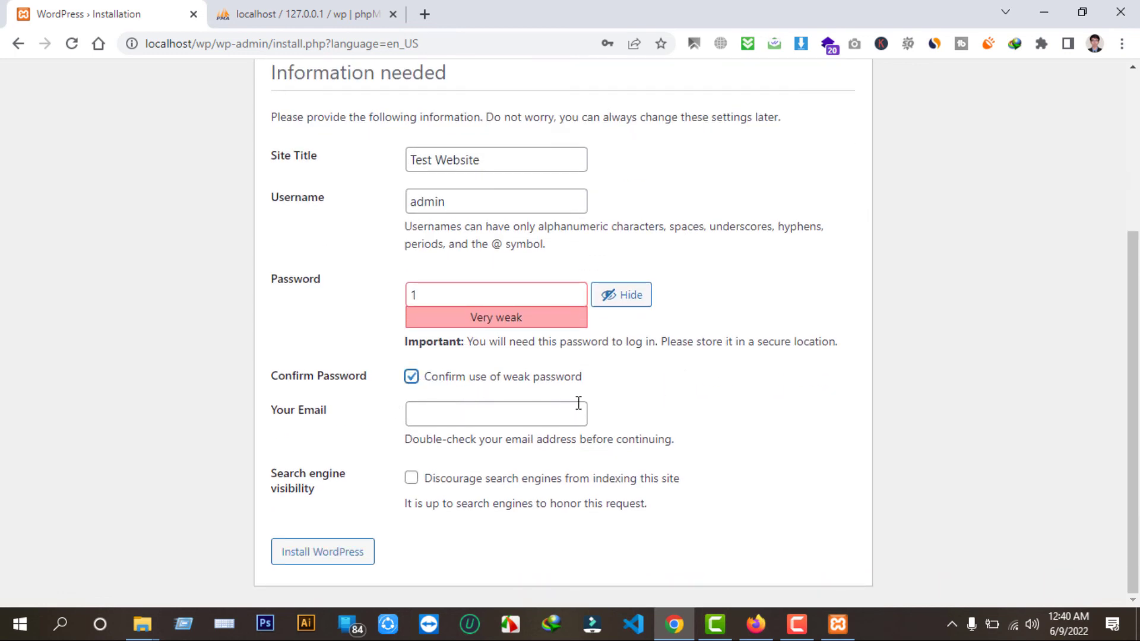
{"action": "left_click", "coordinate": [508, 412]}
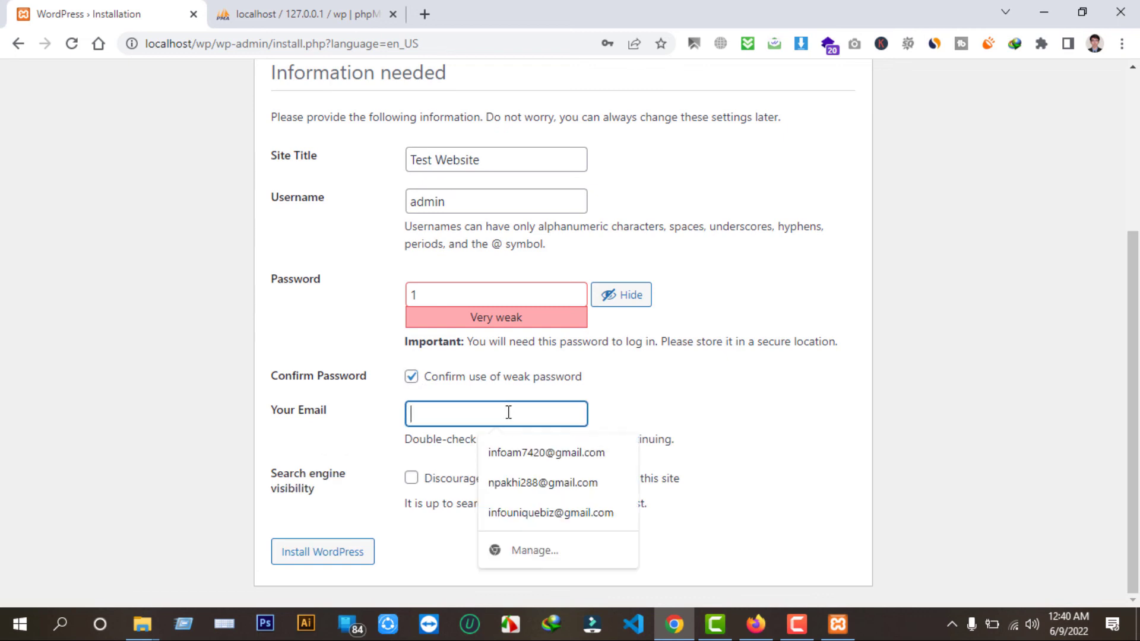
{"action": "key", "text": "Down"}
{"action": "key", "text": "Return"}
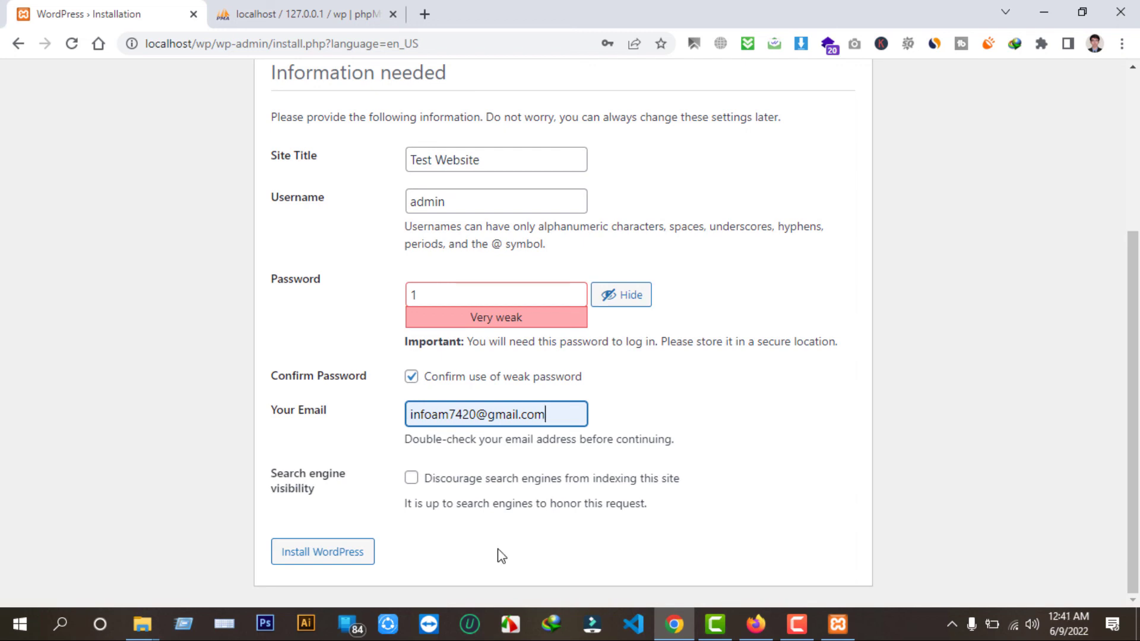
{"action": "left_click", "coordinate": [322, 552]}
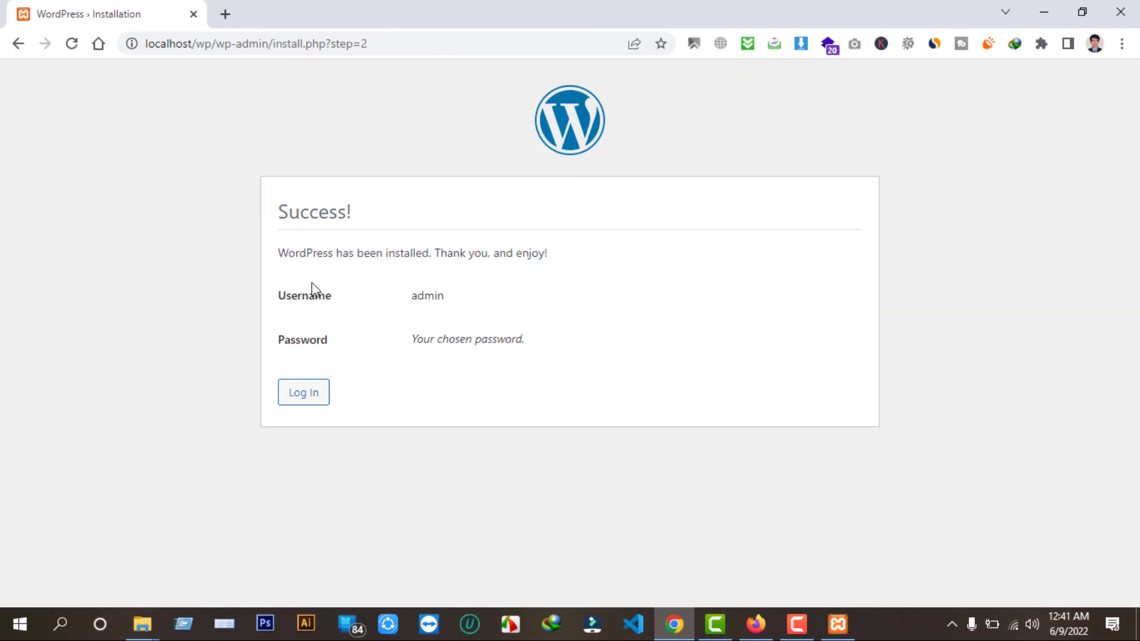
Log in to Test Website as admin from the Success page's login link.
{"action": "left_click", "coordinate": [303, 397]}
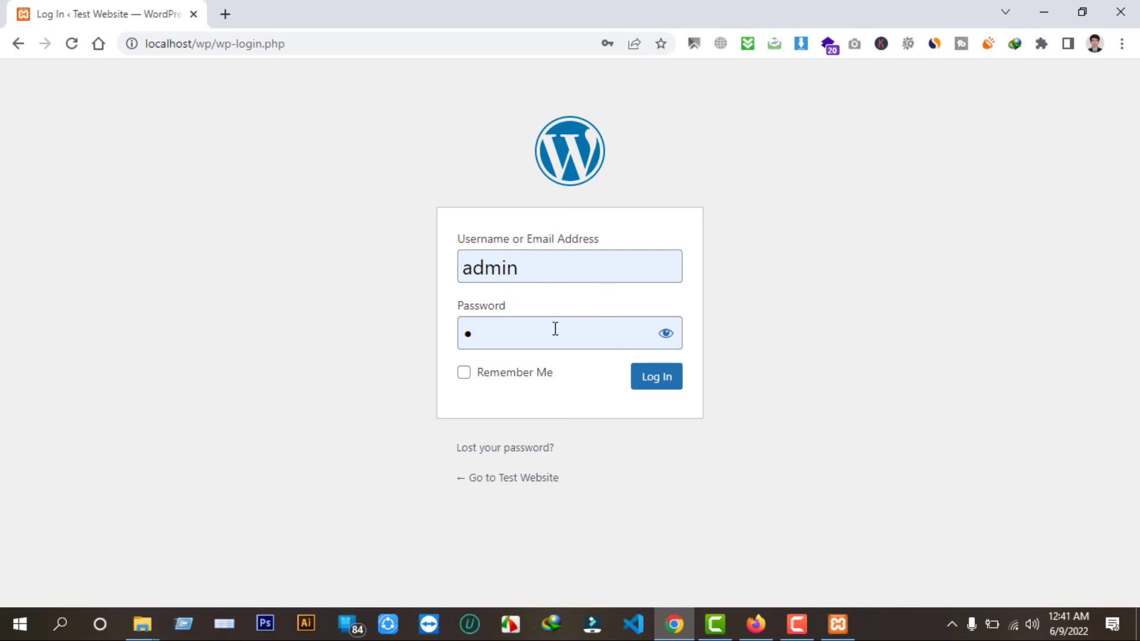
{"action": "left_click", "coordinate": [675, 344]}
{"action": "left_click", "coordinate": [672, 343]}
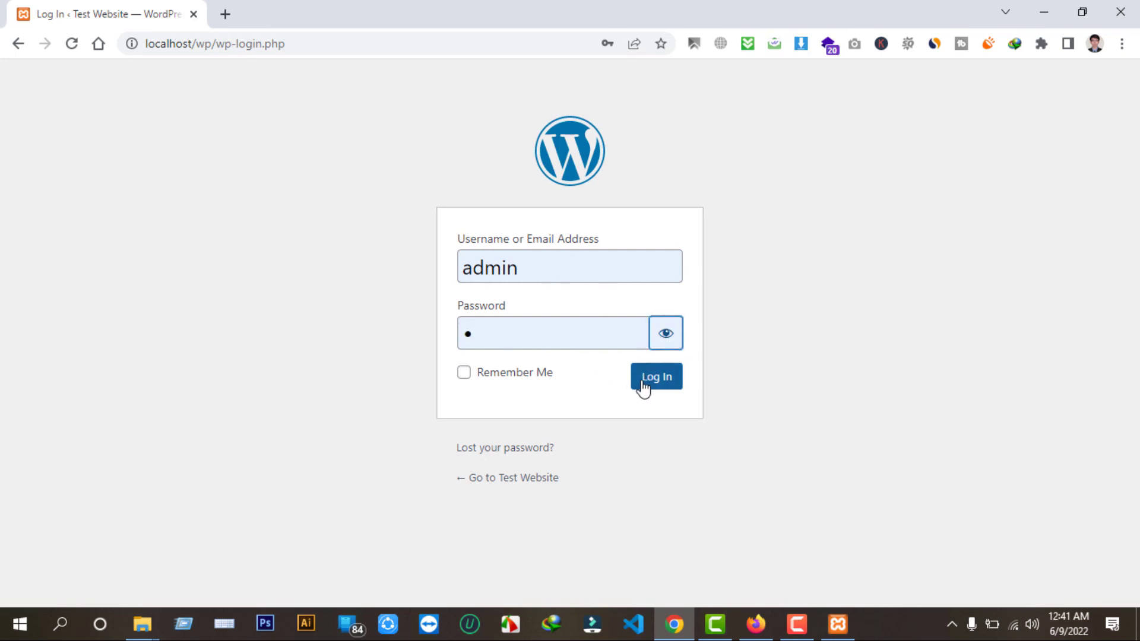
{"action": "left_click", "coordinate": [651, 385]}
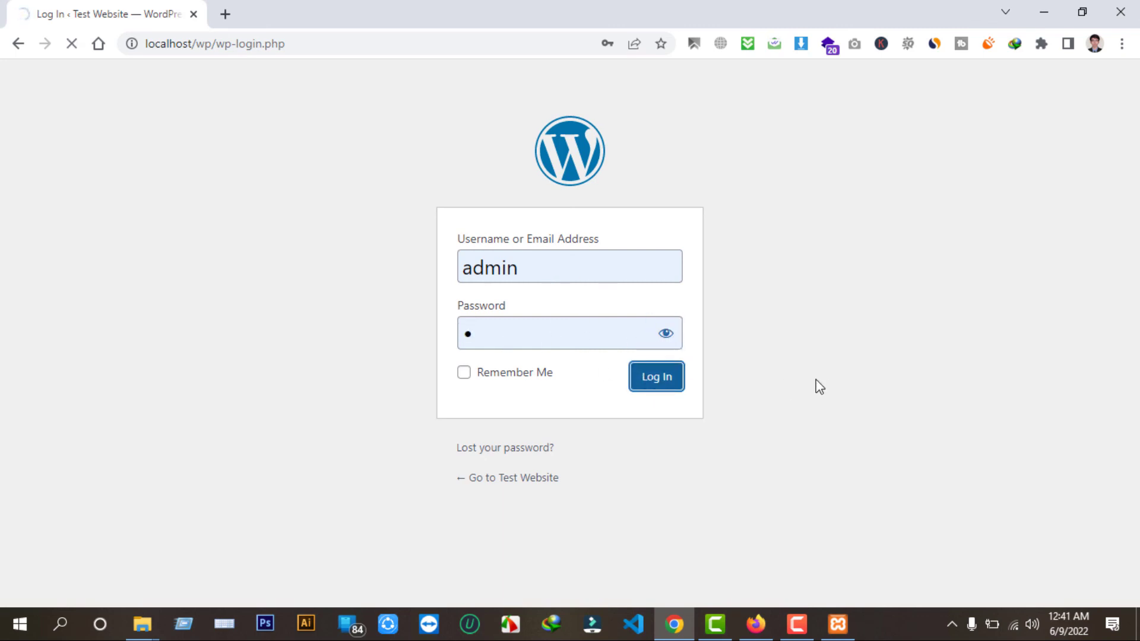